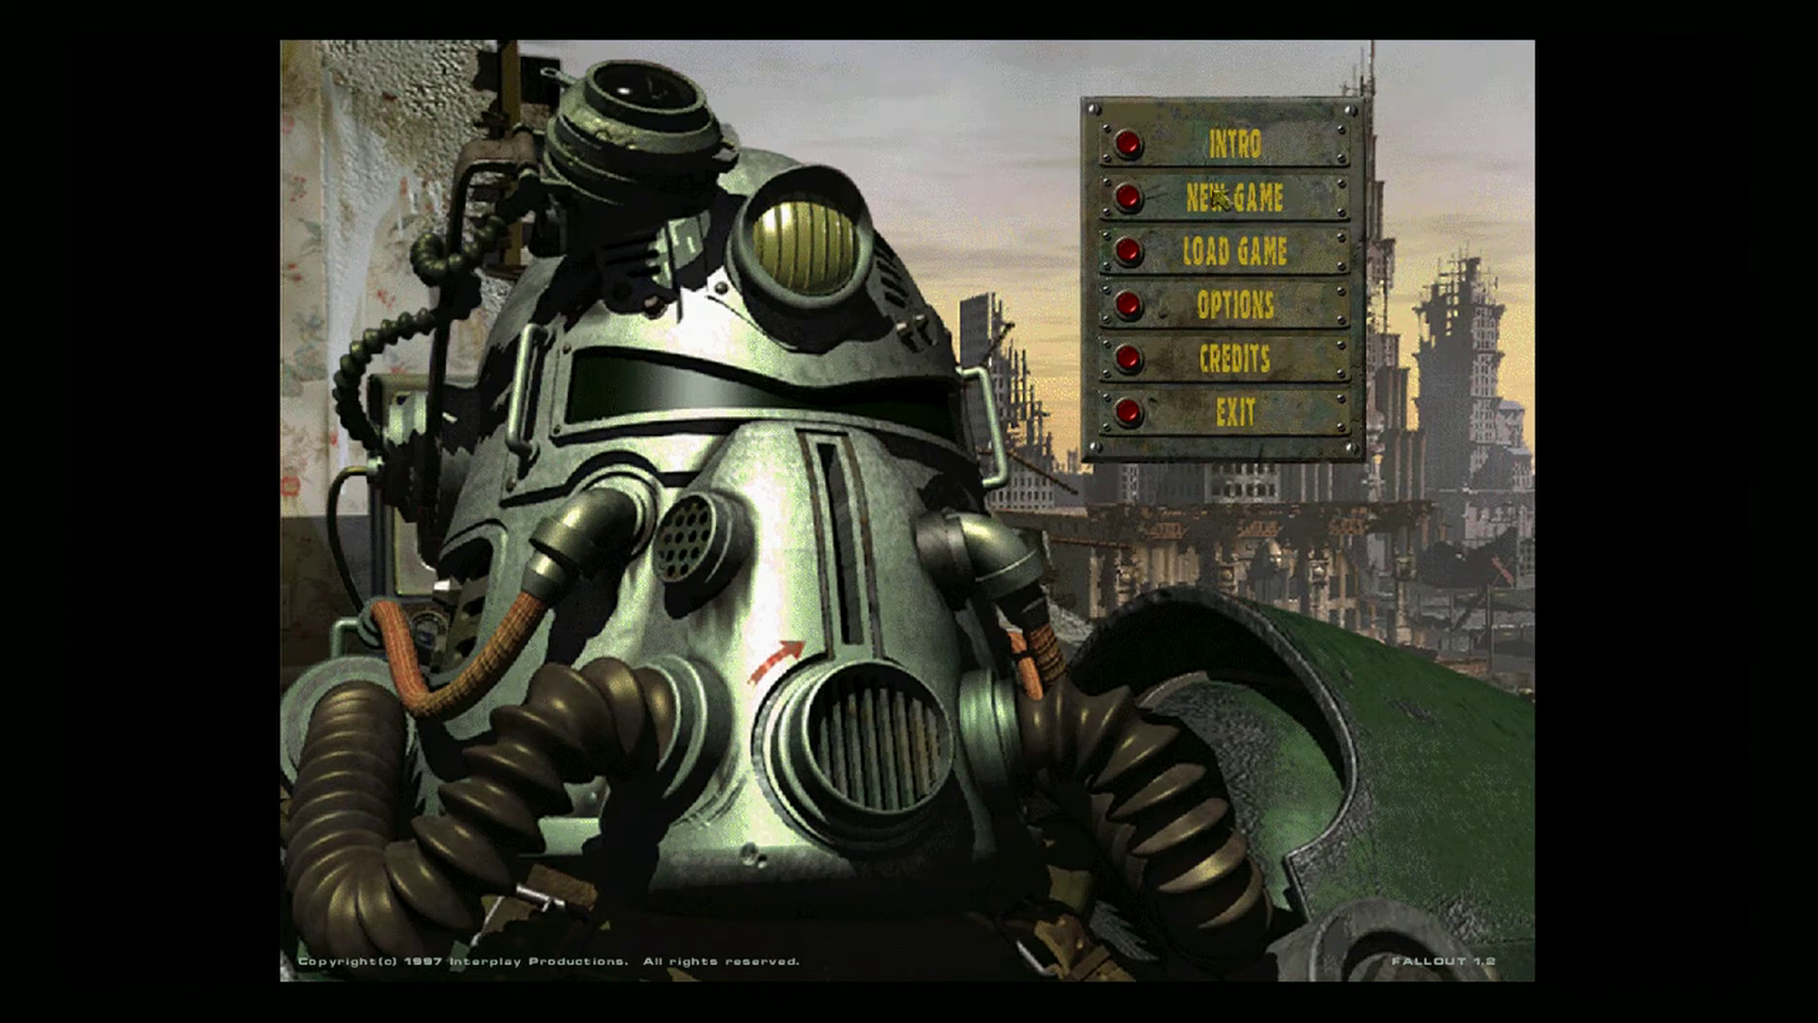
Step: Start a new game and open the Create Character editor
click(1137, 204)
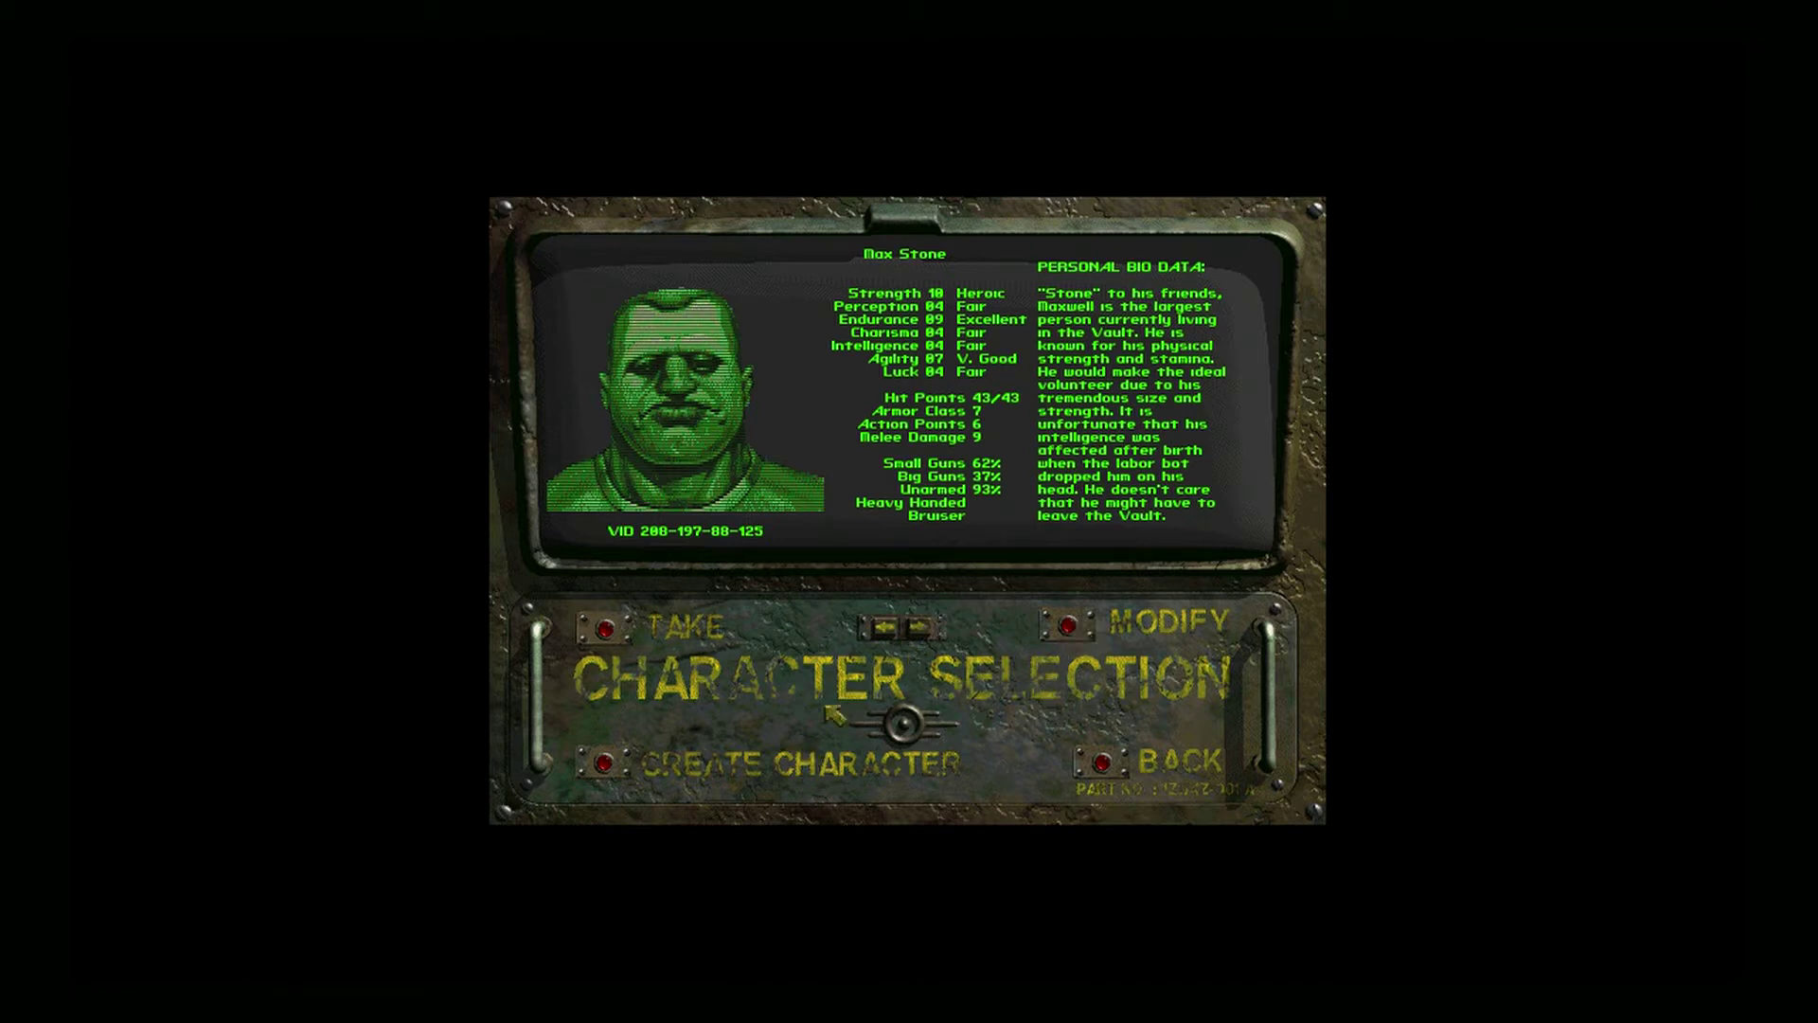
click(612, 765)
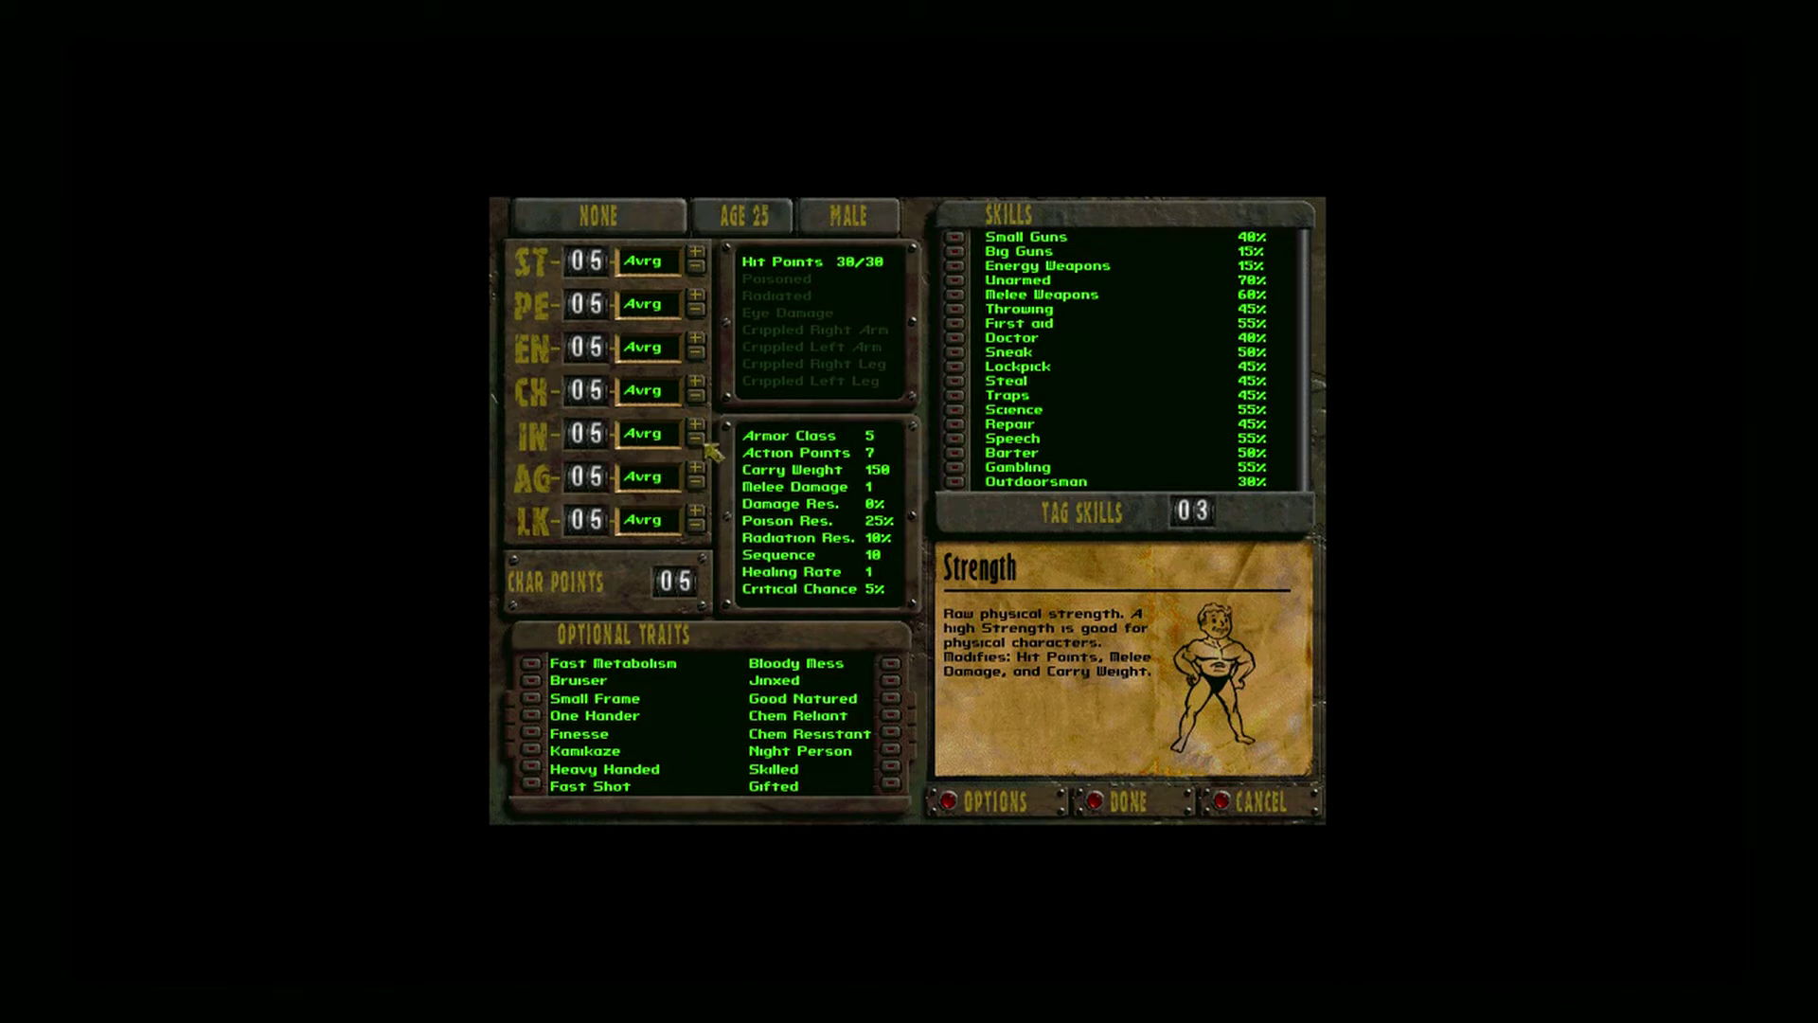
Step: Try Intelligence from 1 to 9, settle it at 7, and raise Strength to 6
click(698, 443)
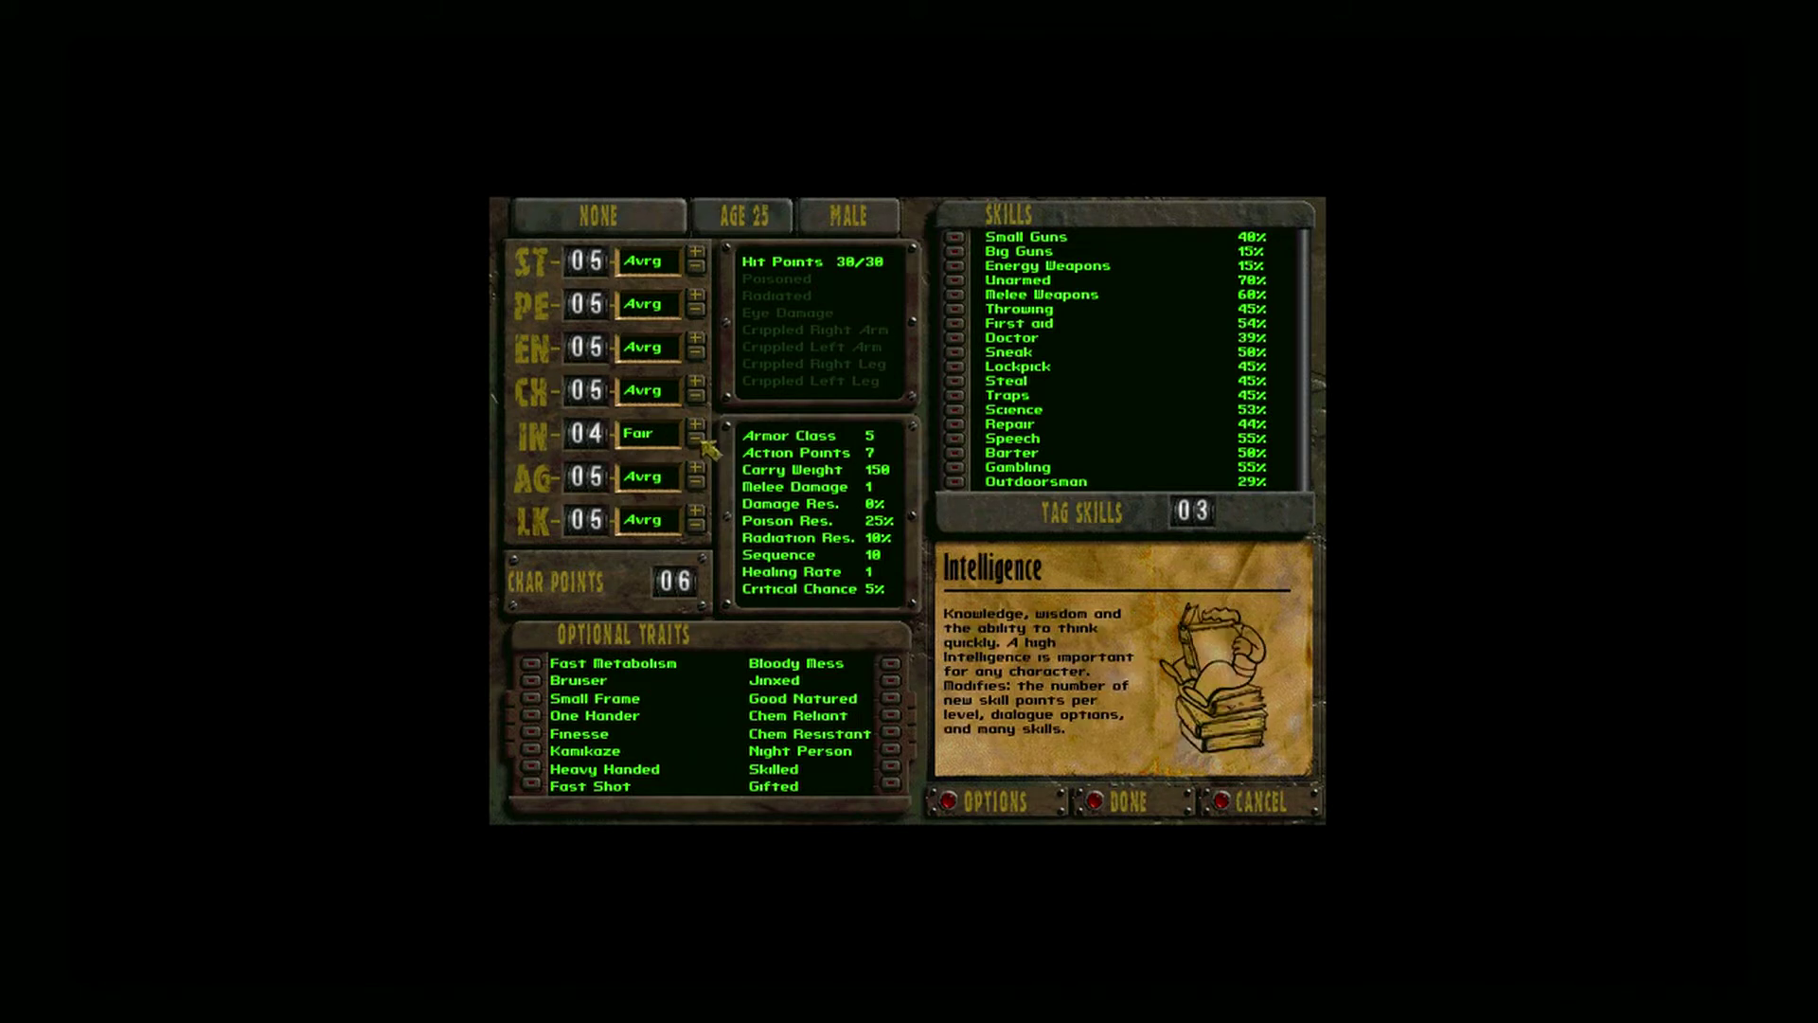
click(697, 442)
click(698, 442)
click(698, 442)
click(698, 426)
click(698, 426)
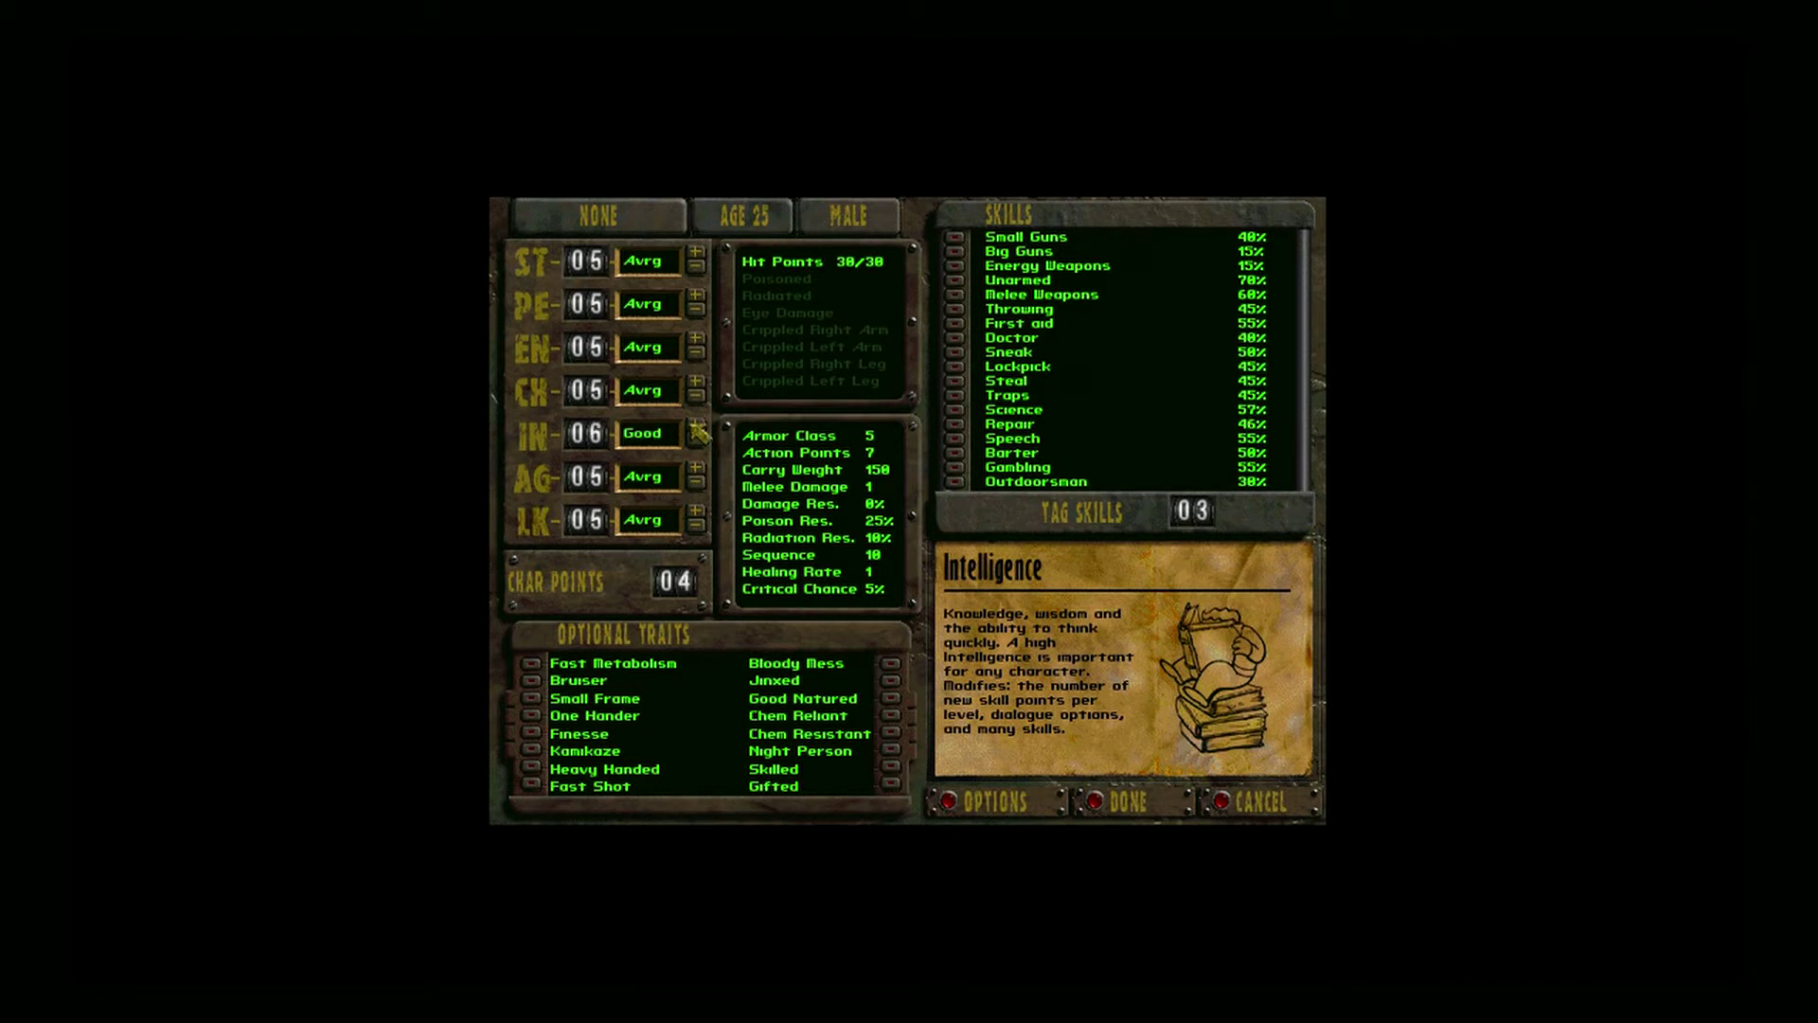
click(697, 427)
click(698, 427)
click(697, 445)
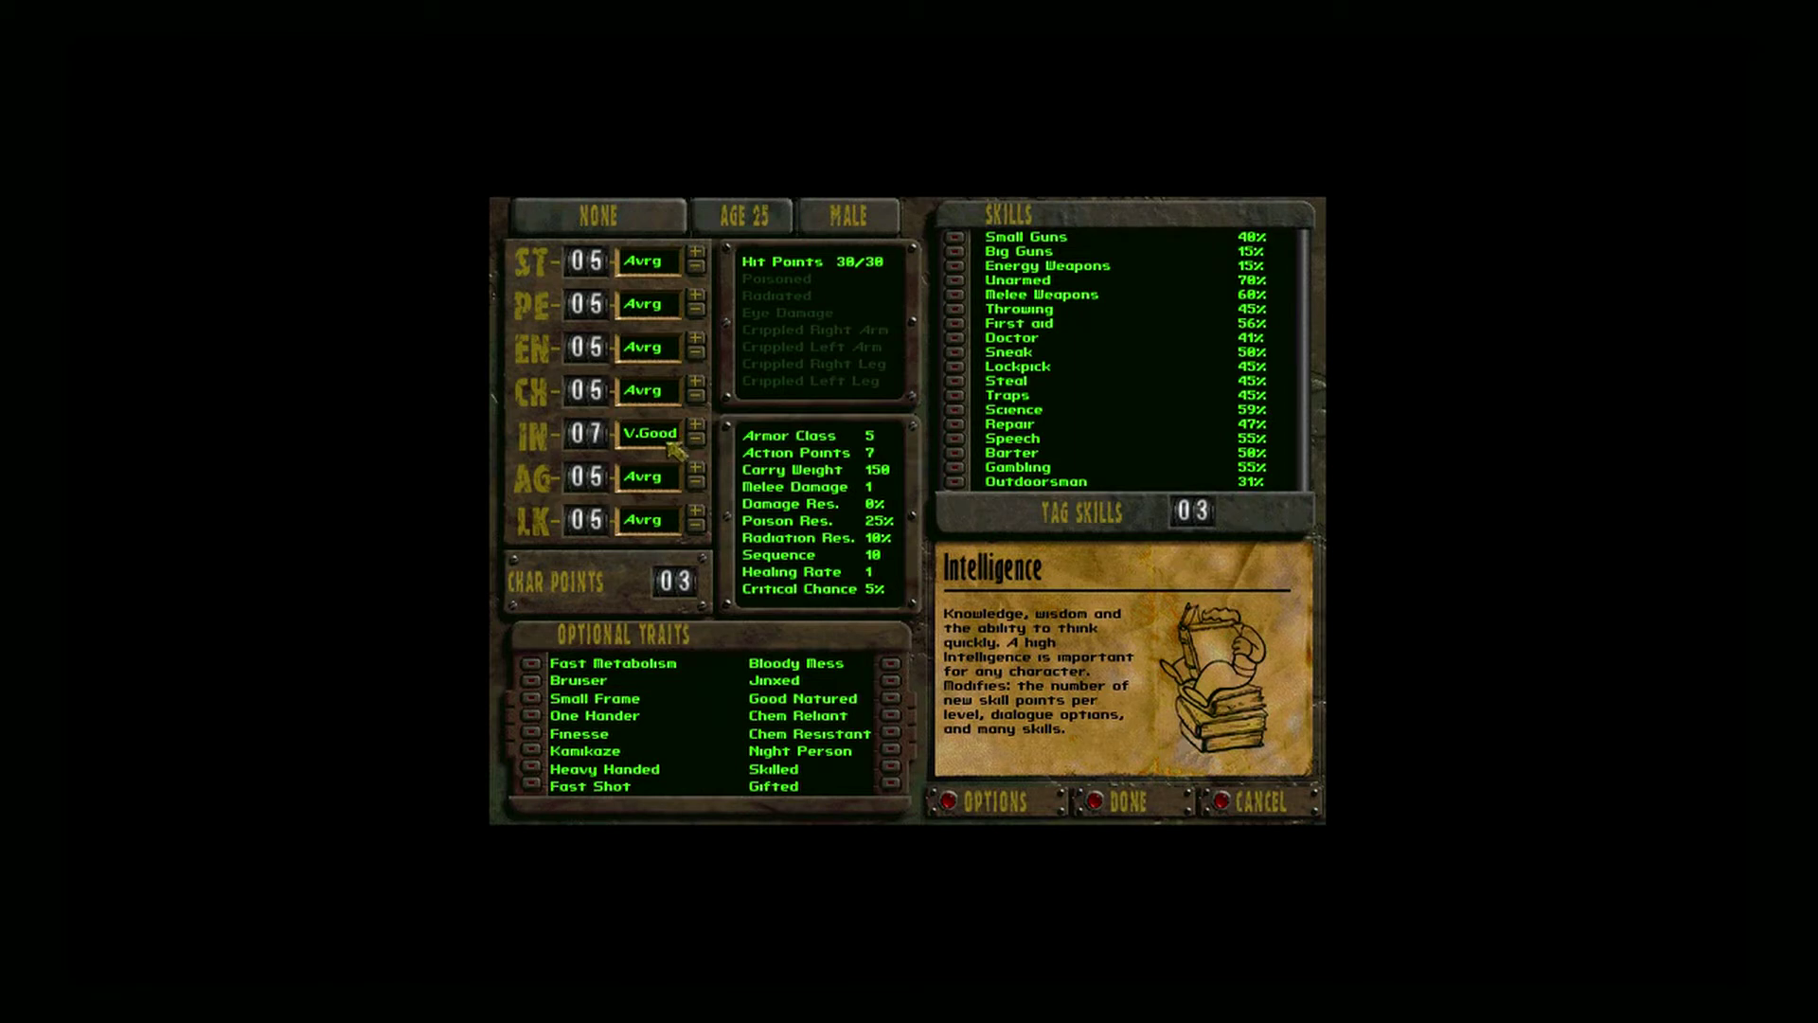
click(700, 254)
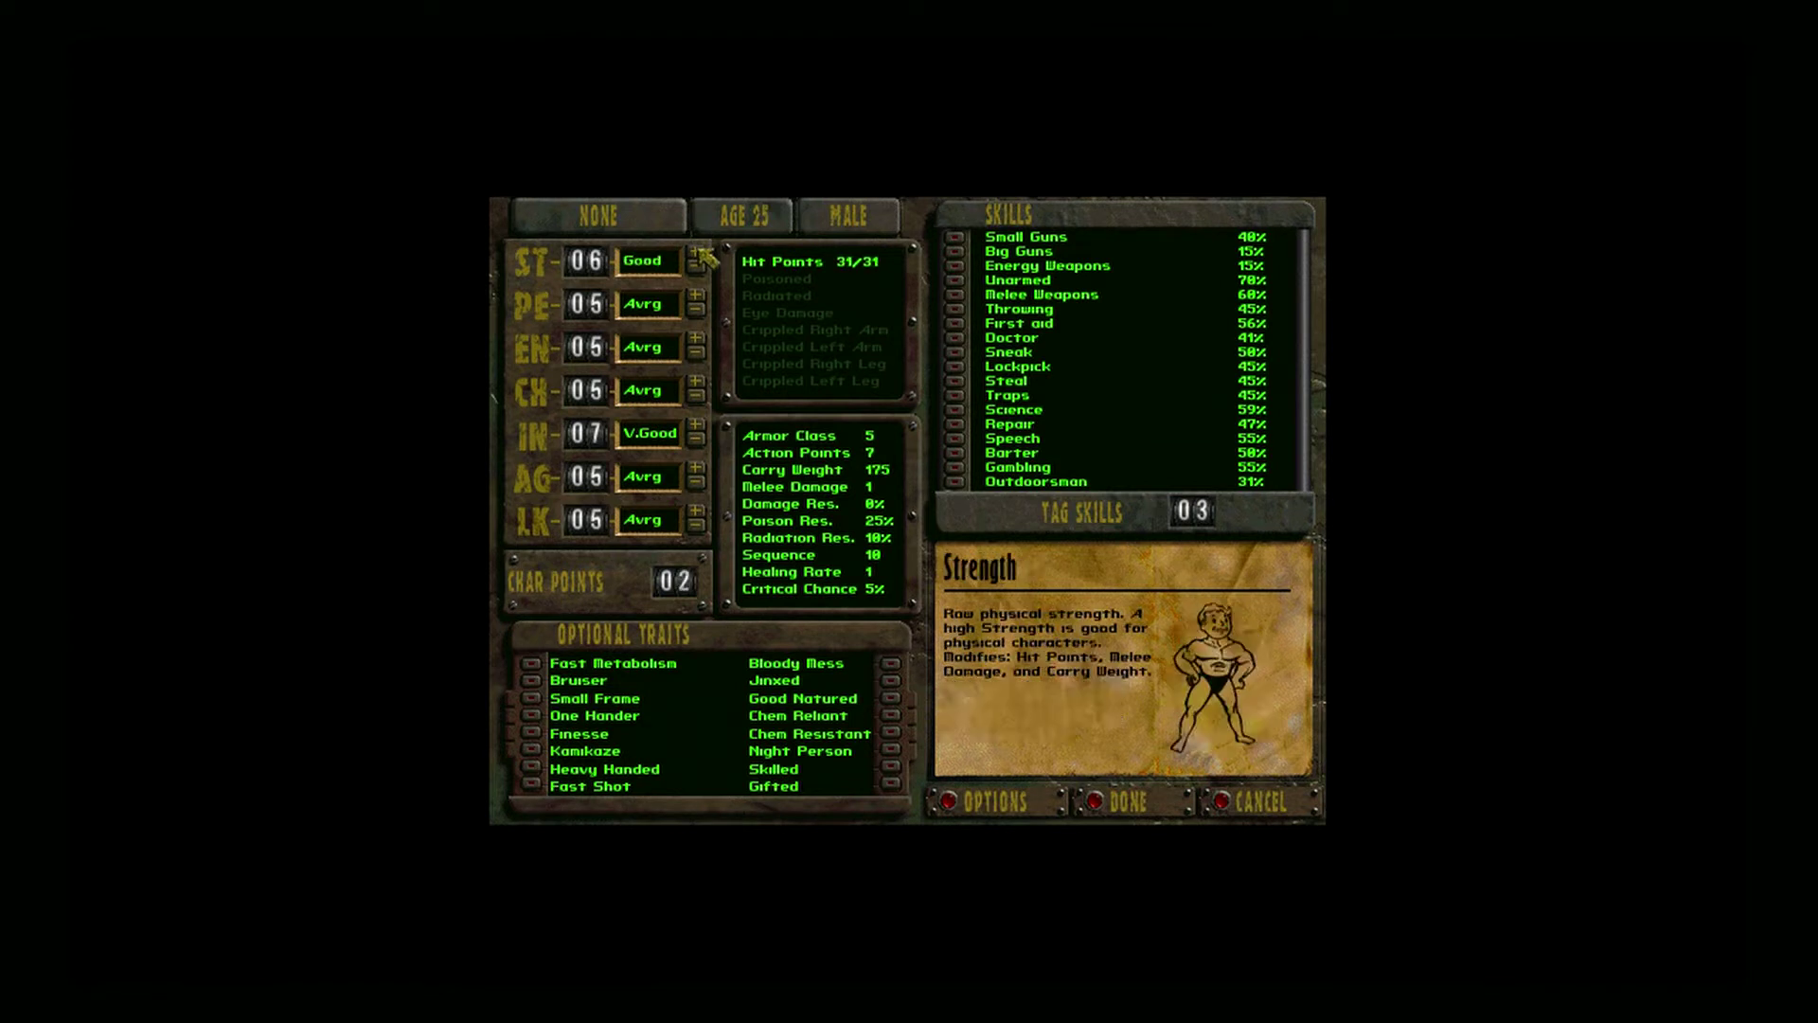
Step: Raise Strength to 7, lower Agility to 4, and raise Perception to 6
click(703, 255)
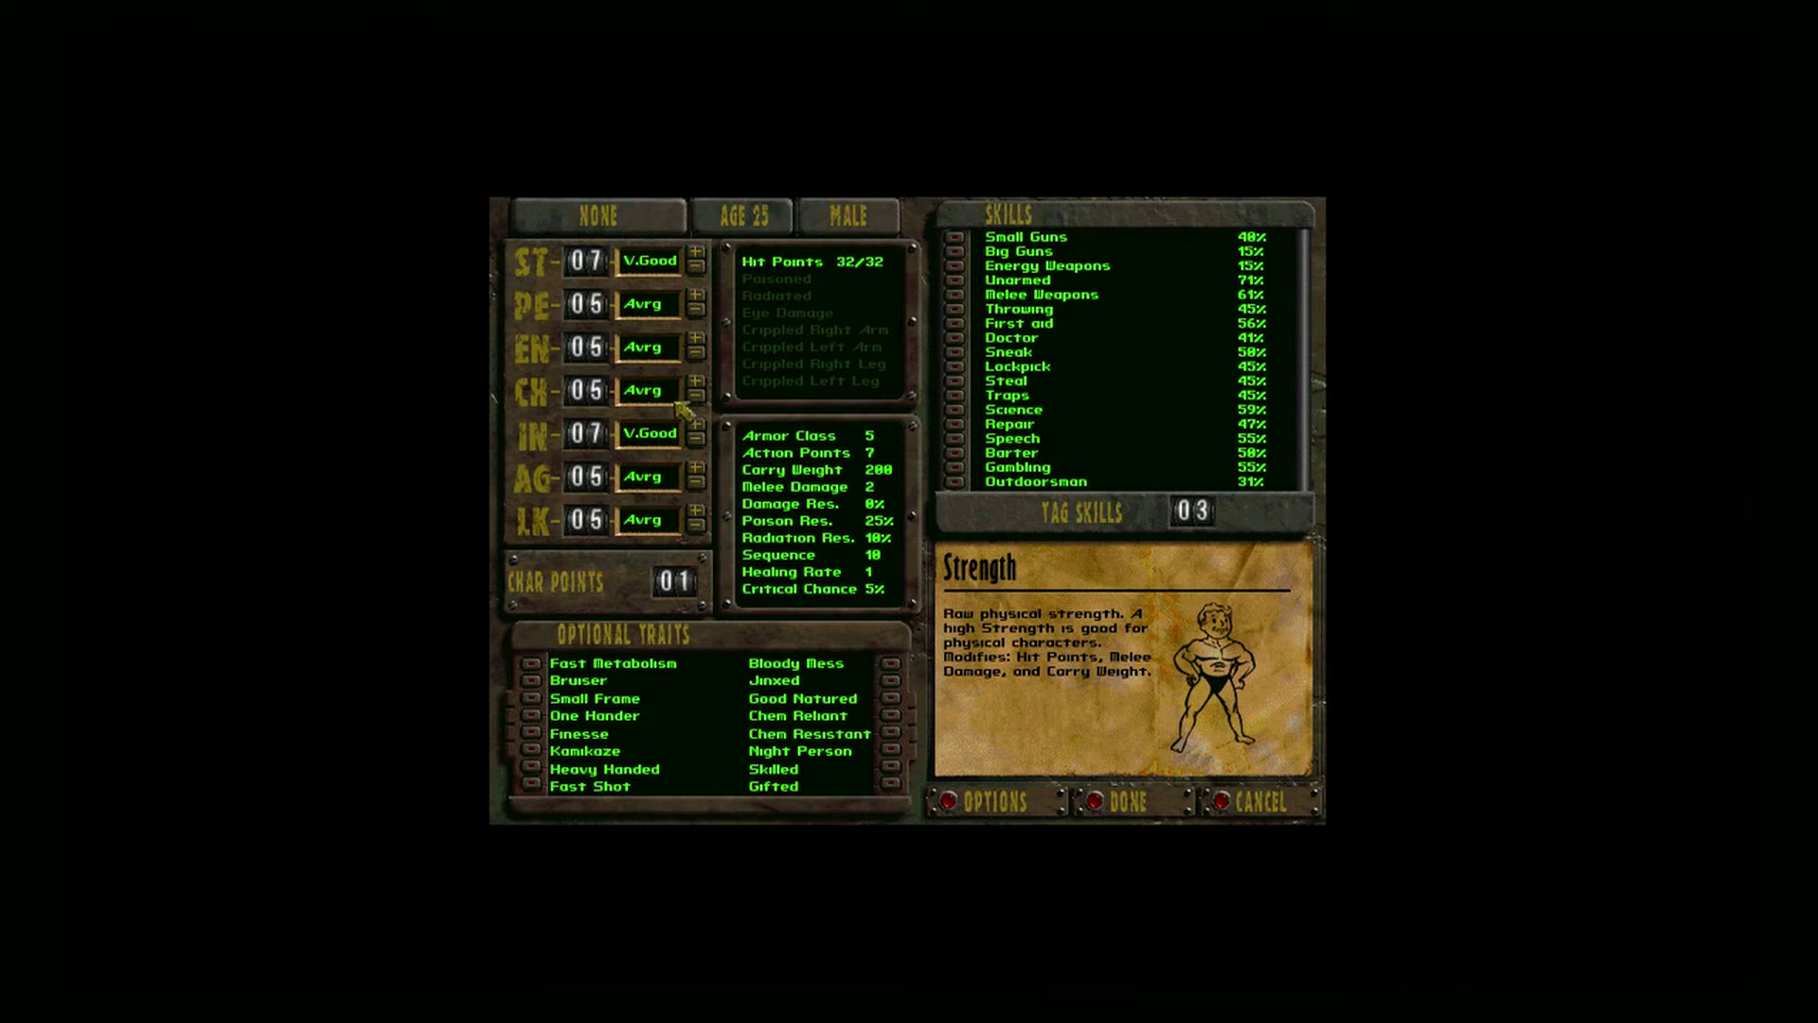
click(711, 488)
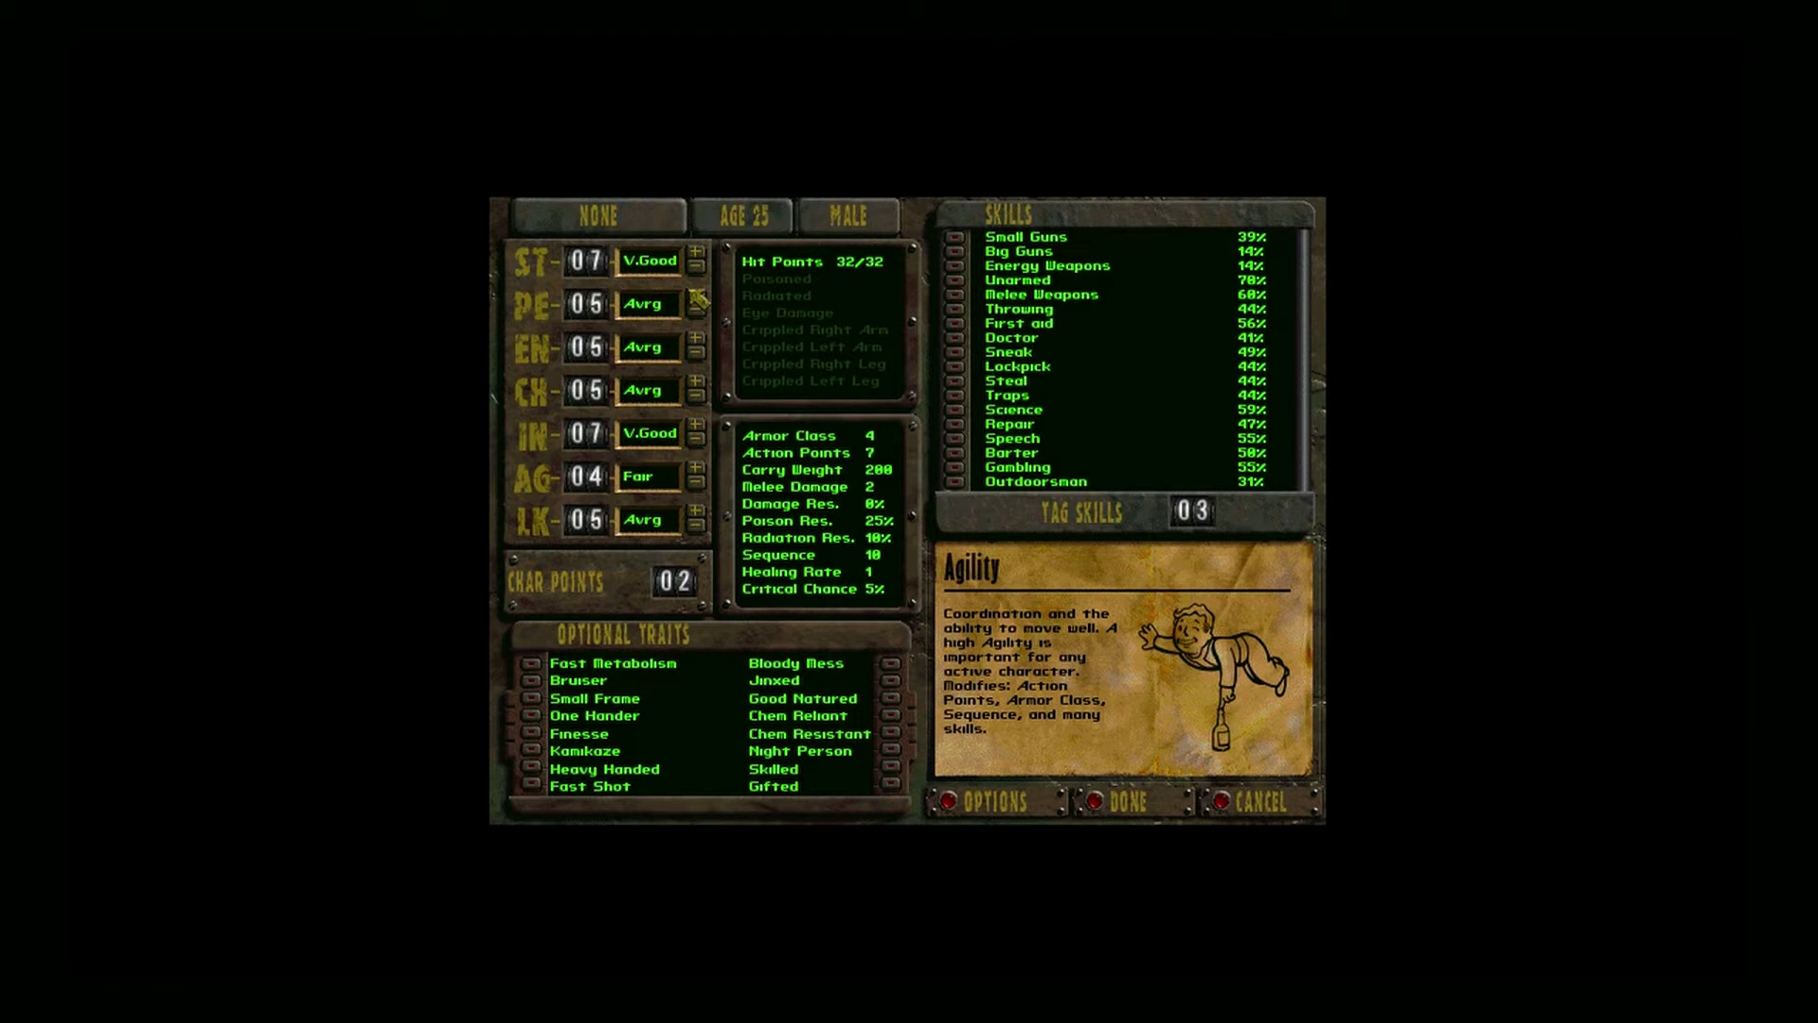
click(698, 301)
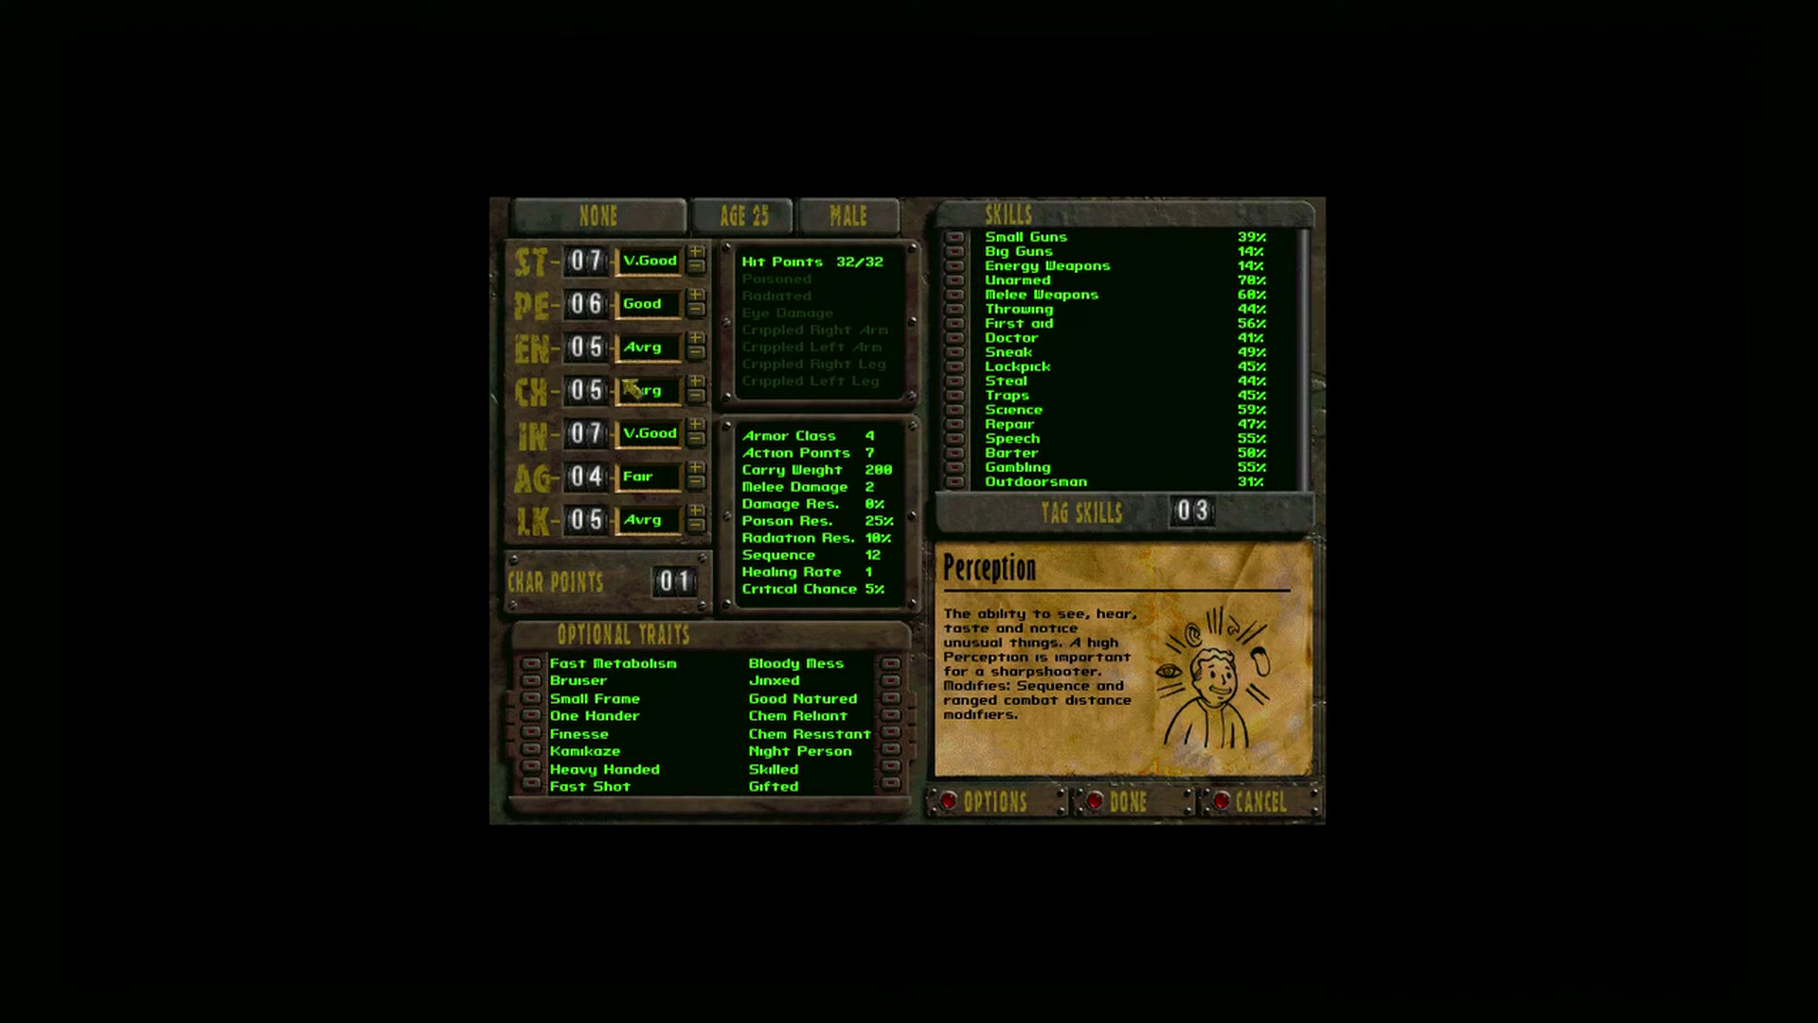
Step: Read the Endurance and Agility descriptions, then return Agility to 5
click(533, 352)
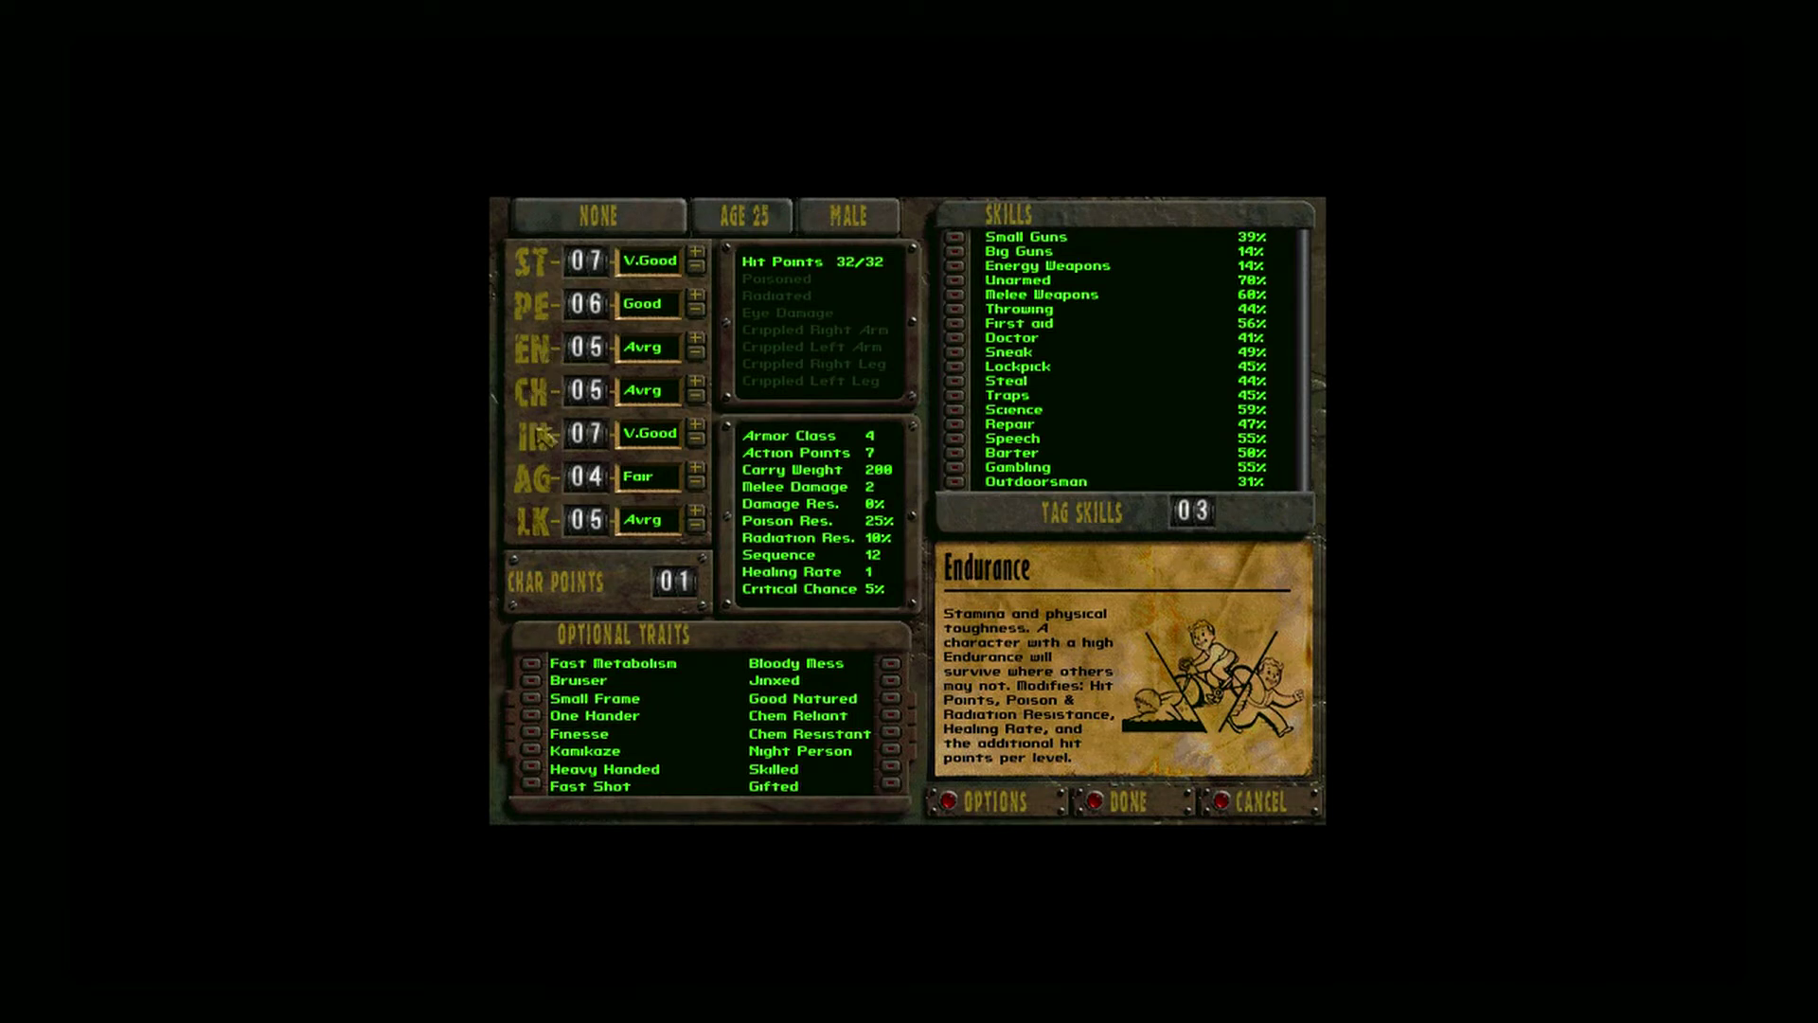
click(552, 484)
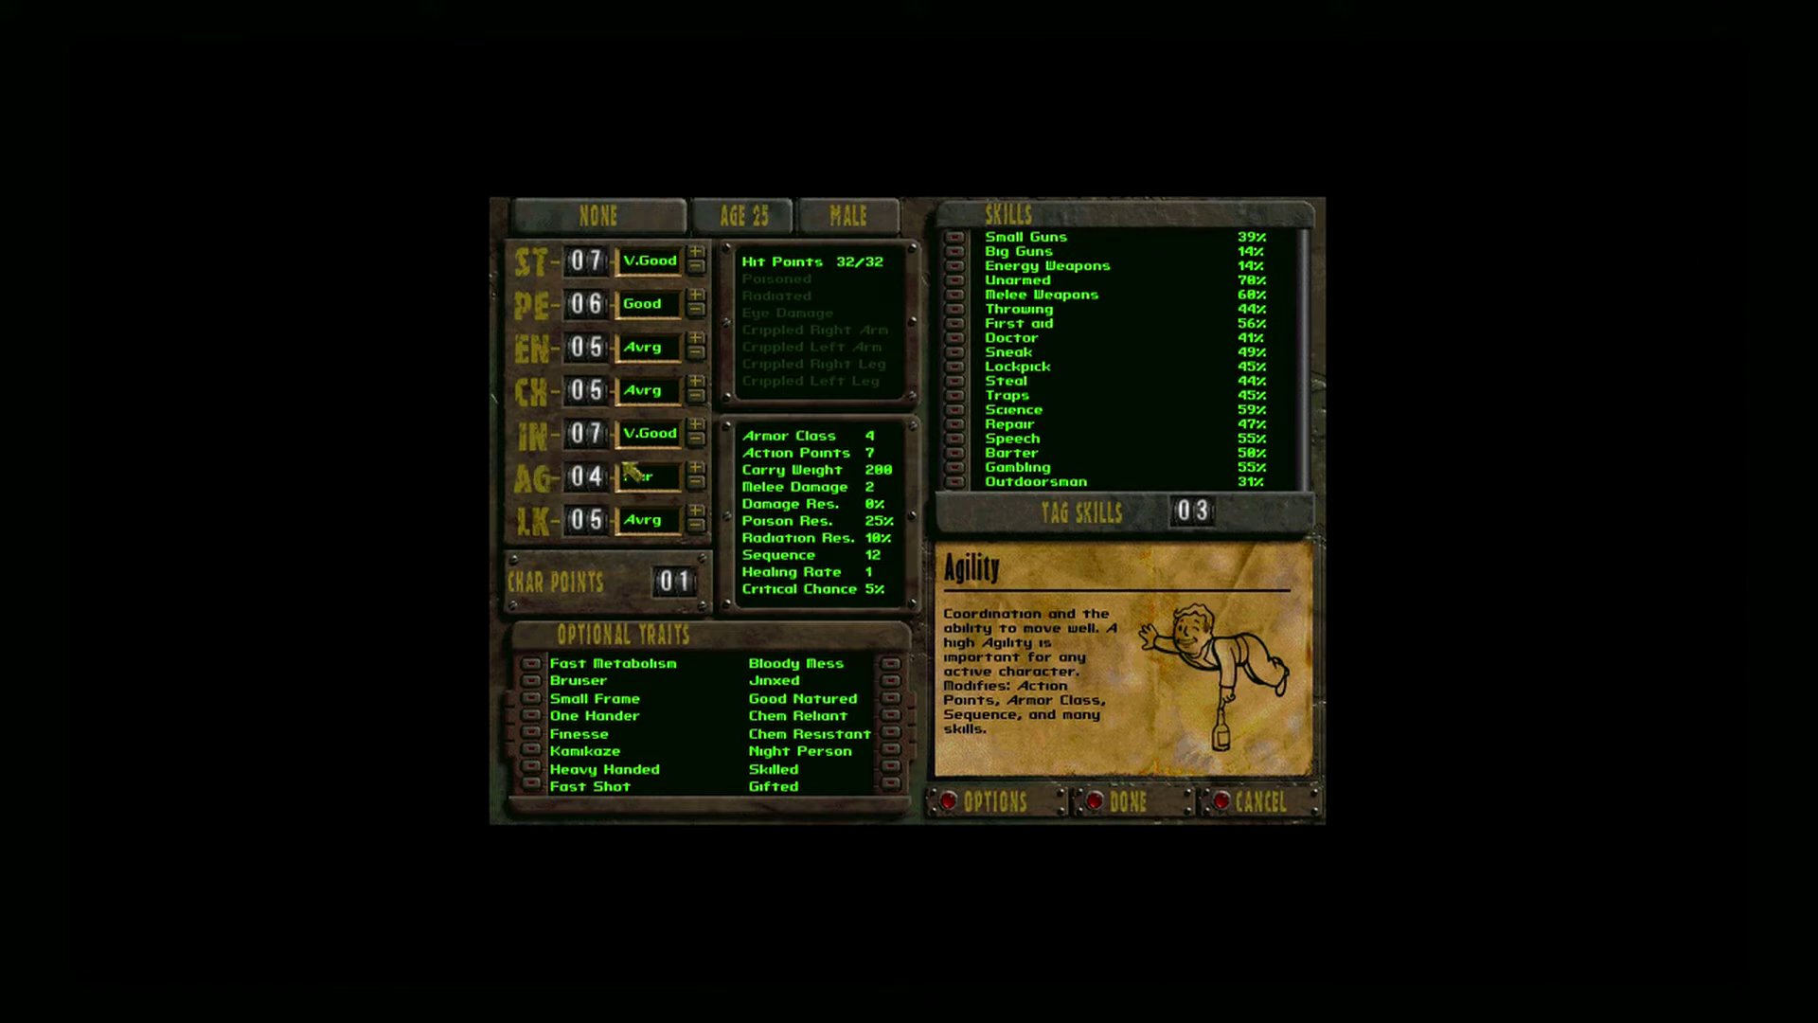
click(697, 466)
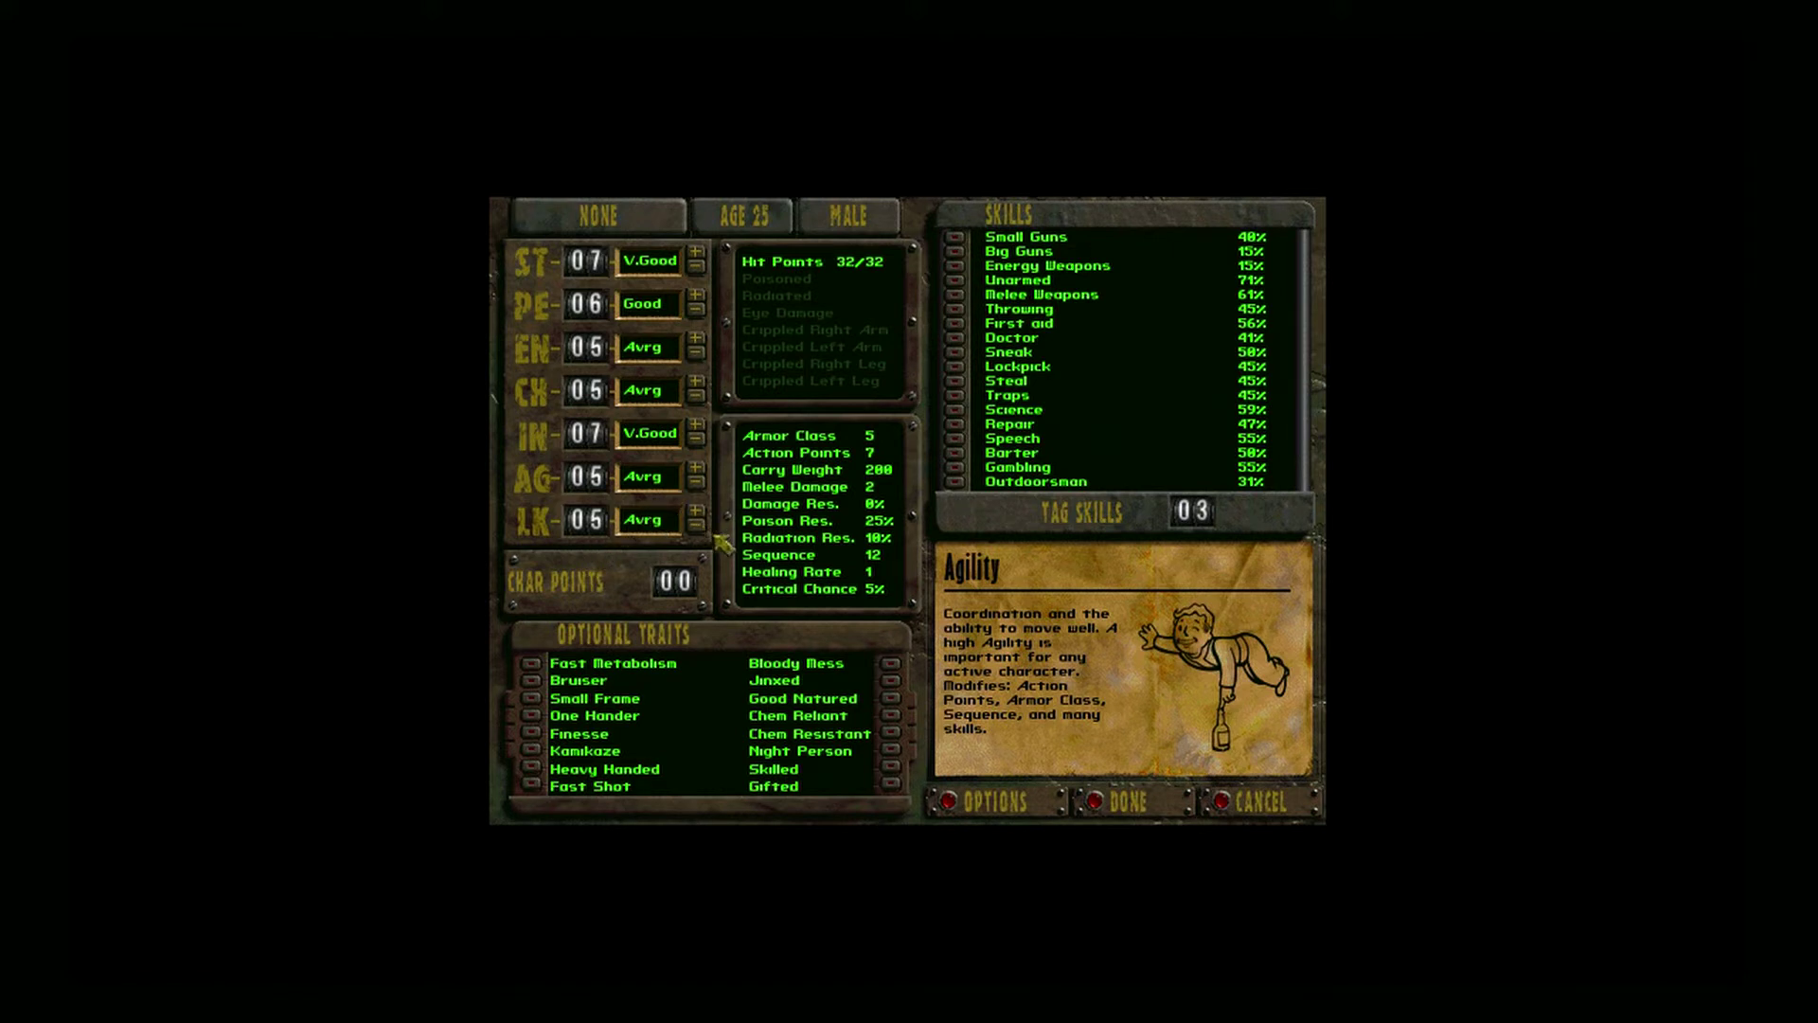
Step: Lower Luck to 4 and, after reading Endurance's description, raise Endurance to 6
click(700, 526)
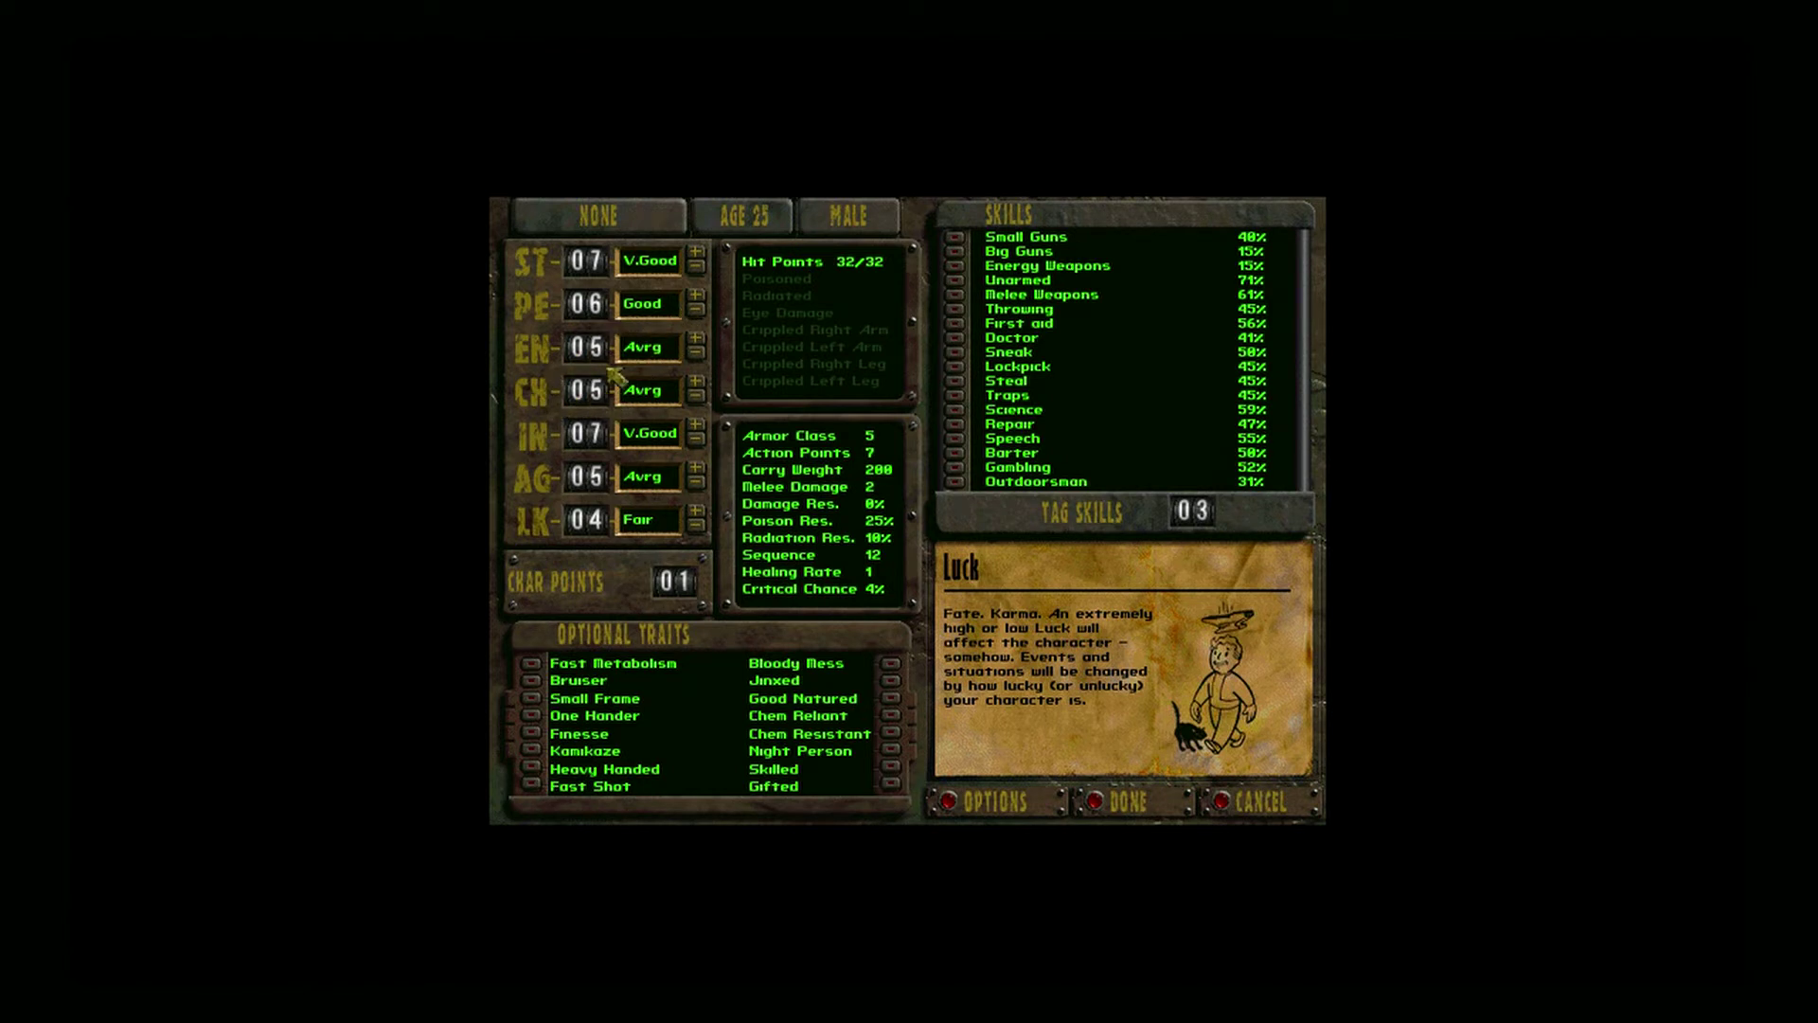
click(551, 365)
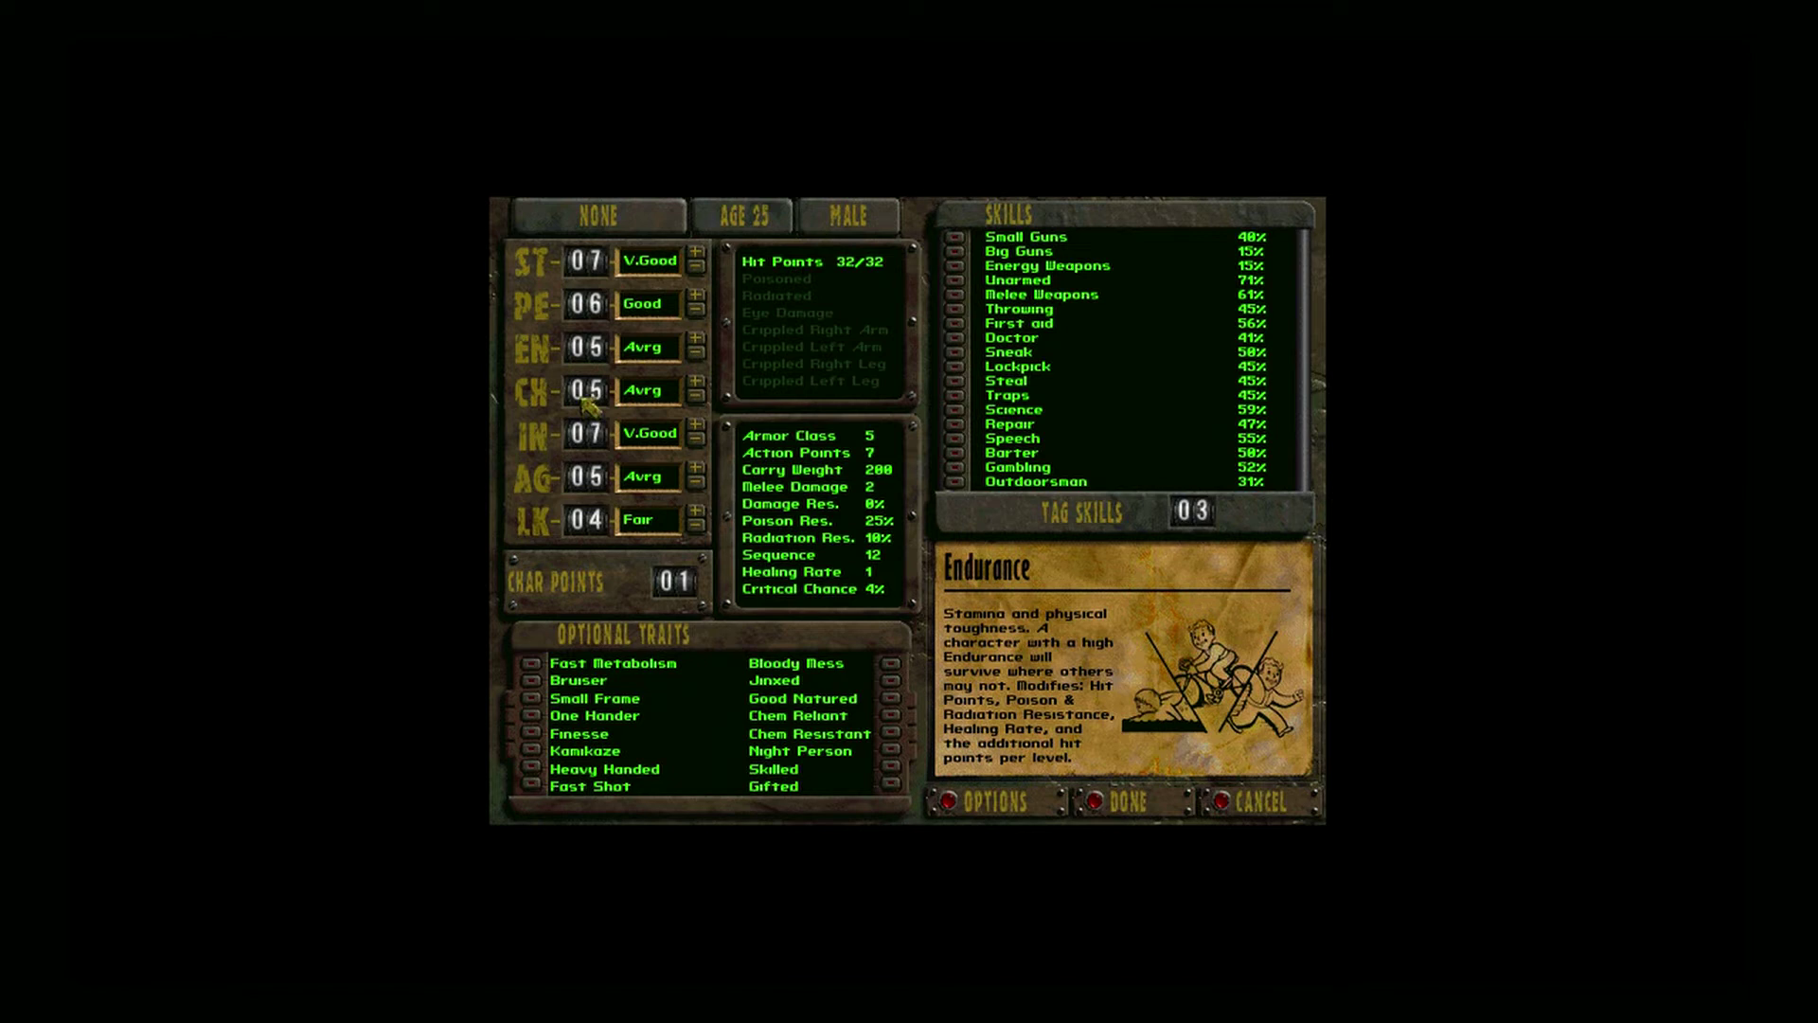
click(698, 339)
Step: View the Big Guns skill description
click(1049, 256)
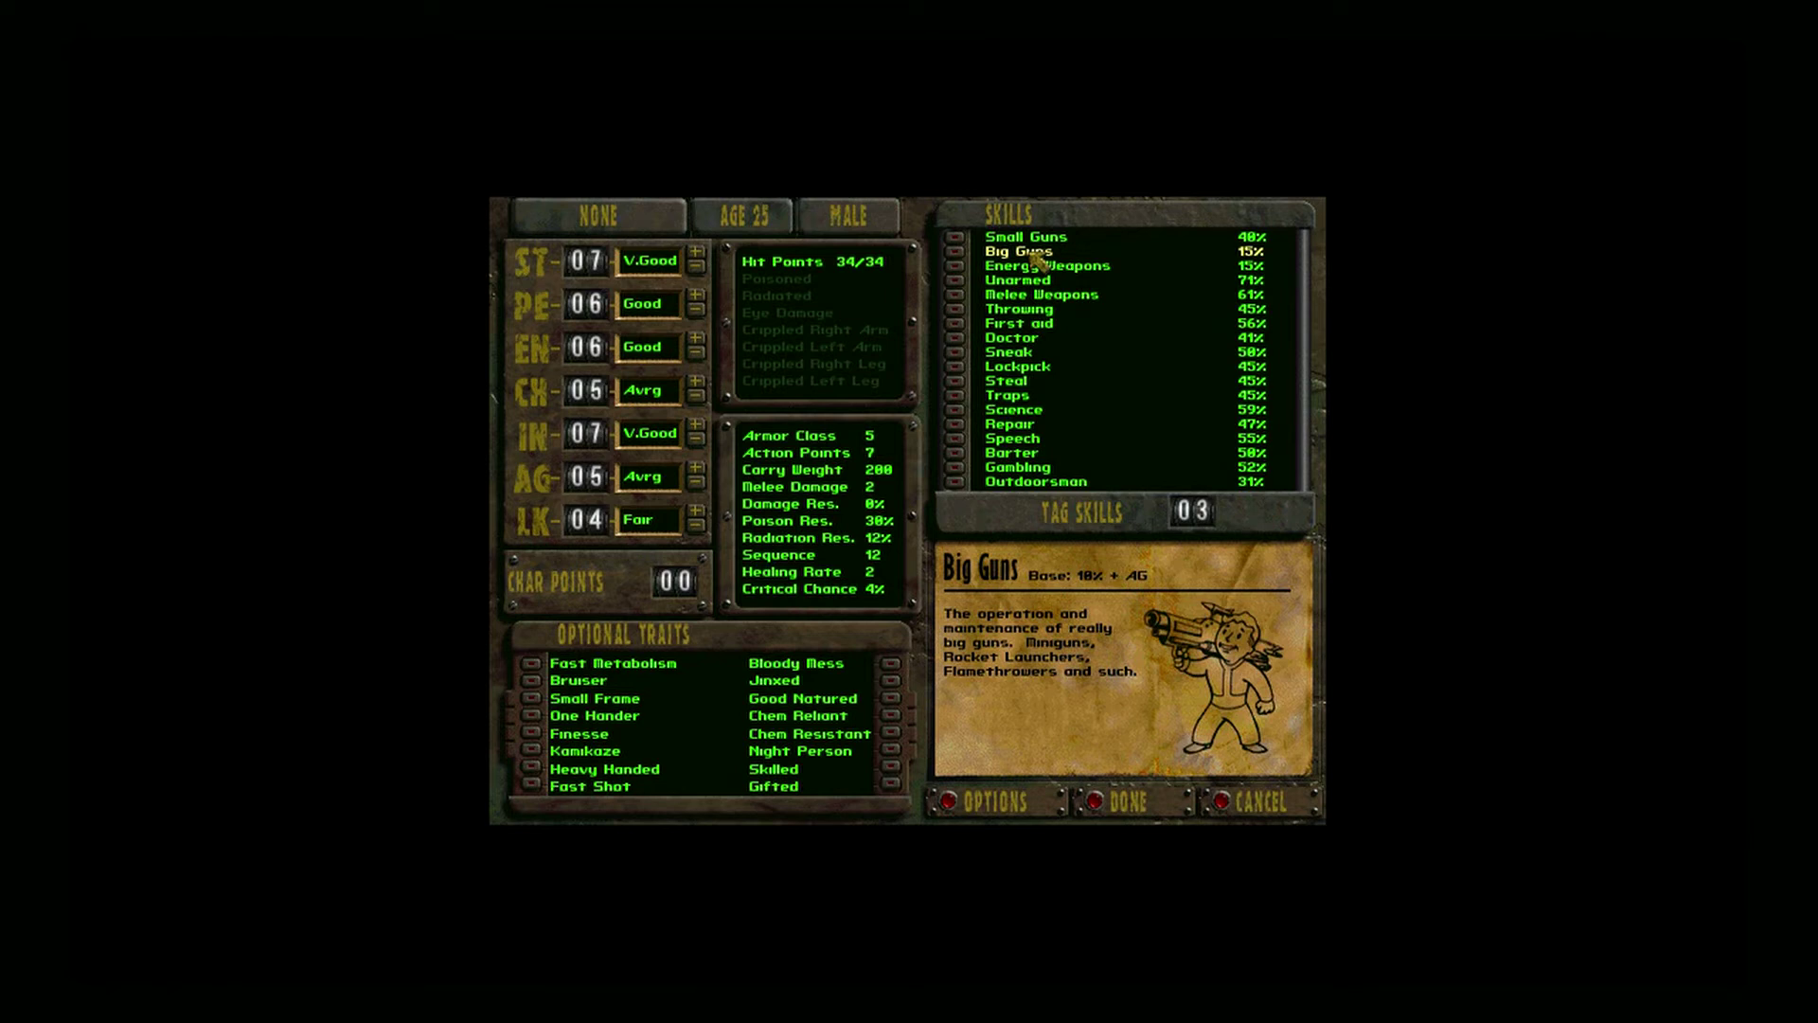
Step: Read the skill and Small Guns descriptions, then tag Small Guns, Speech and Lockpick
click(1051, 231)
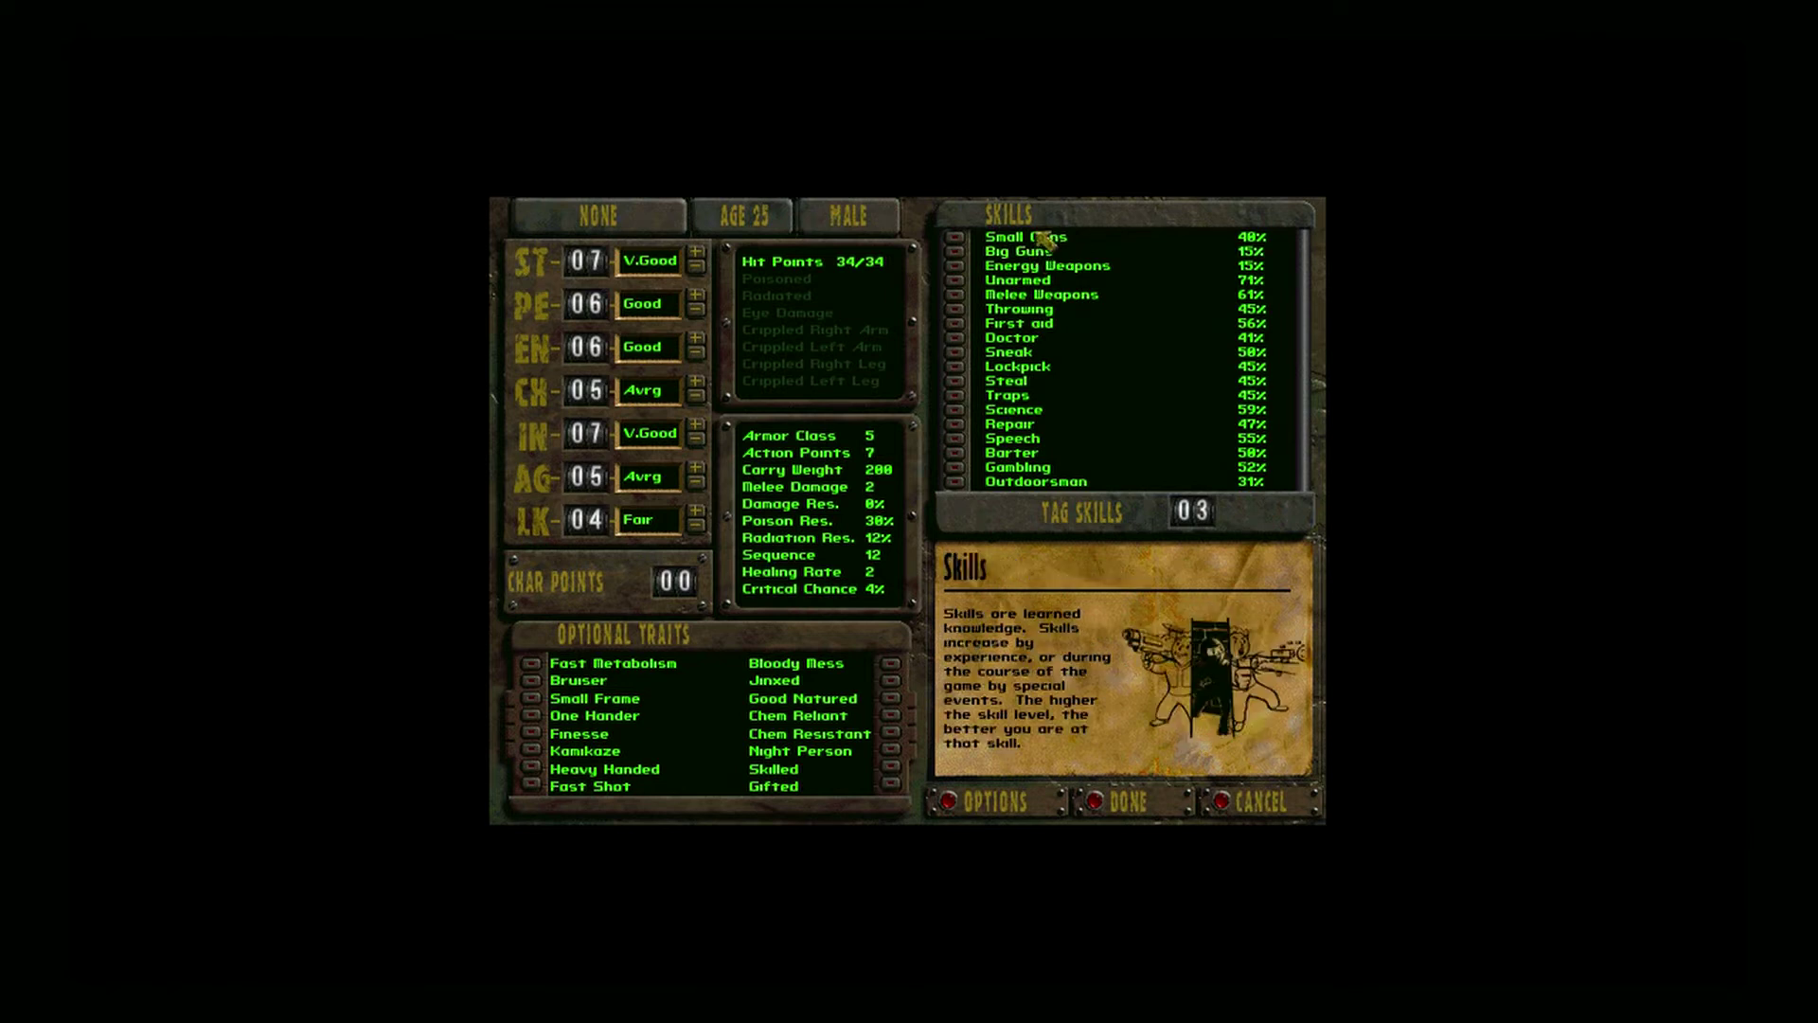
click(1044, 241)
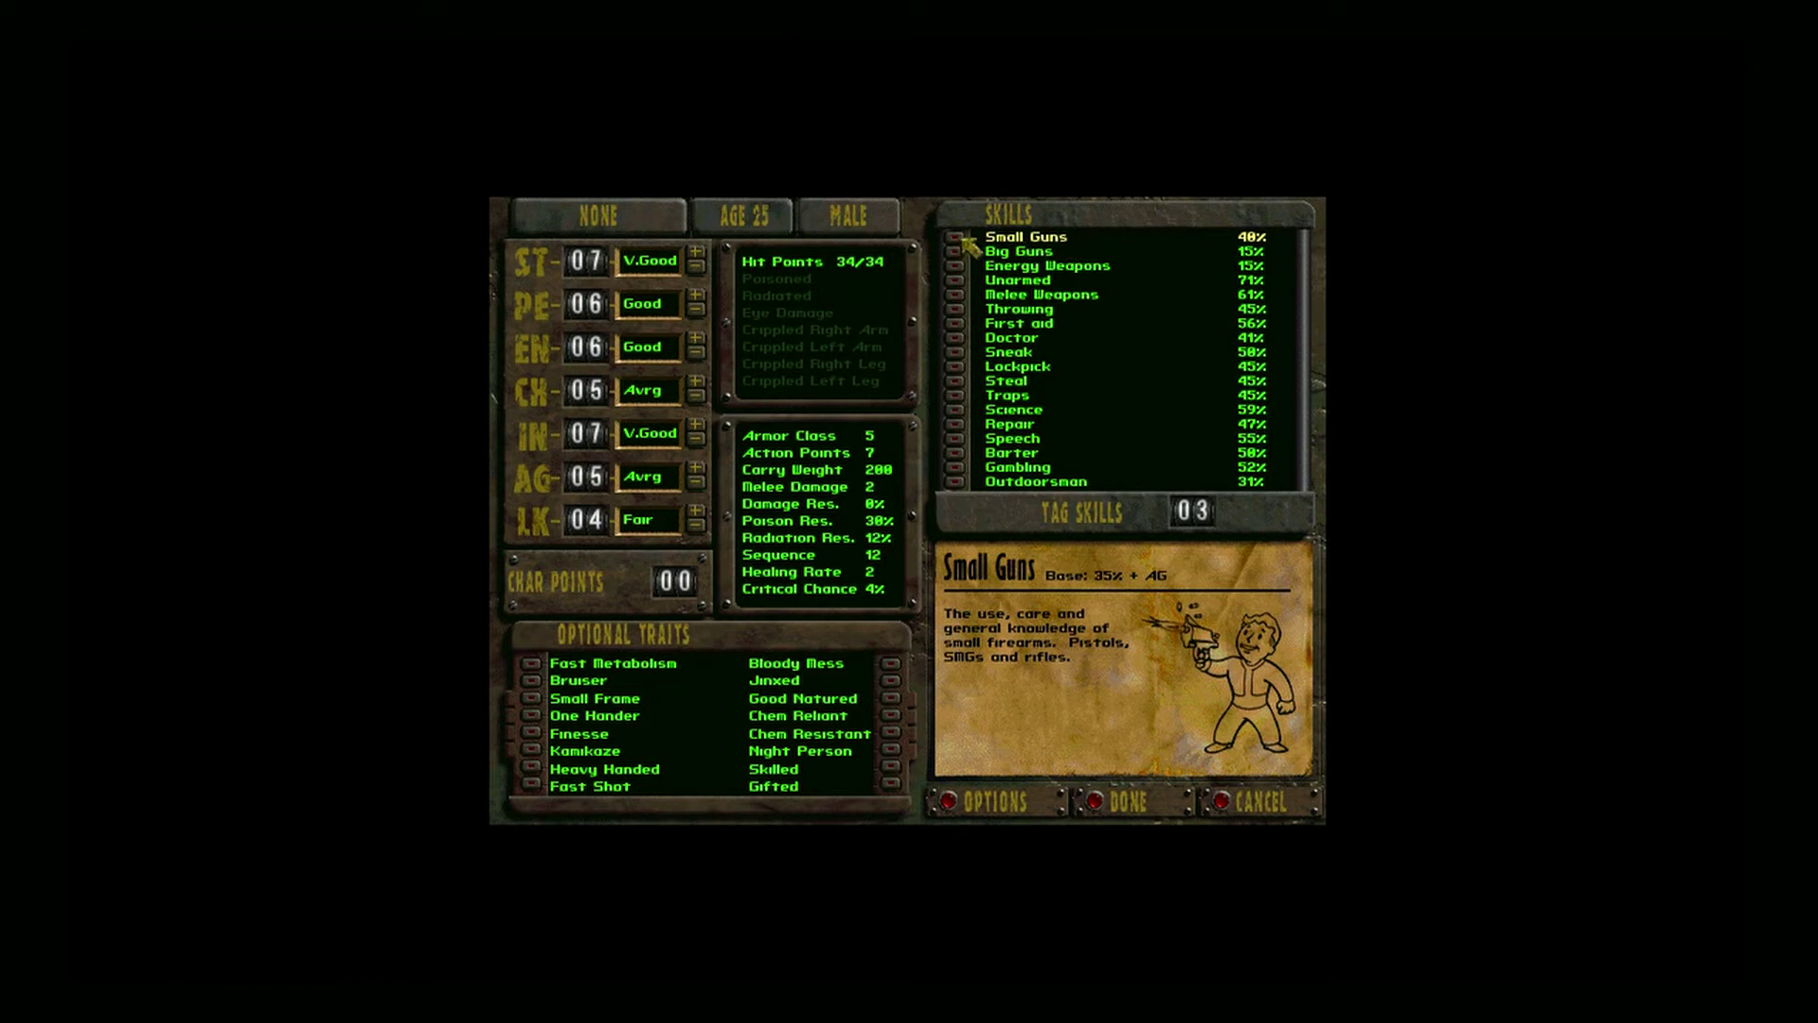
click(961, 238)
click(969, 440)
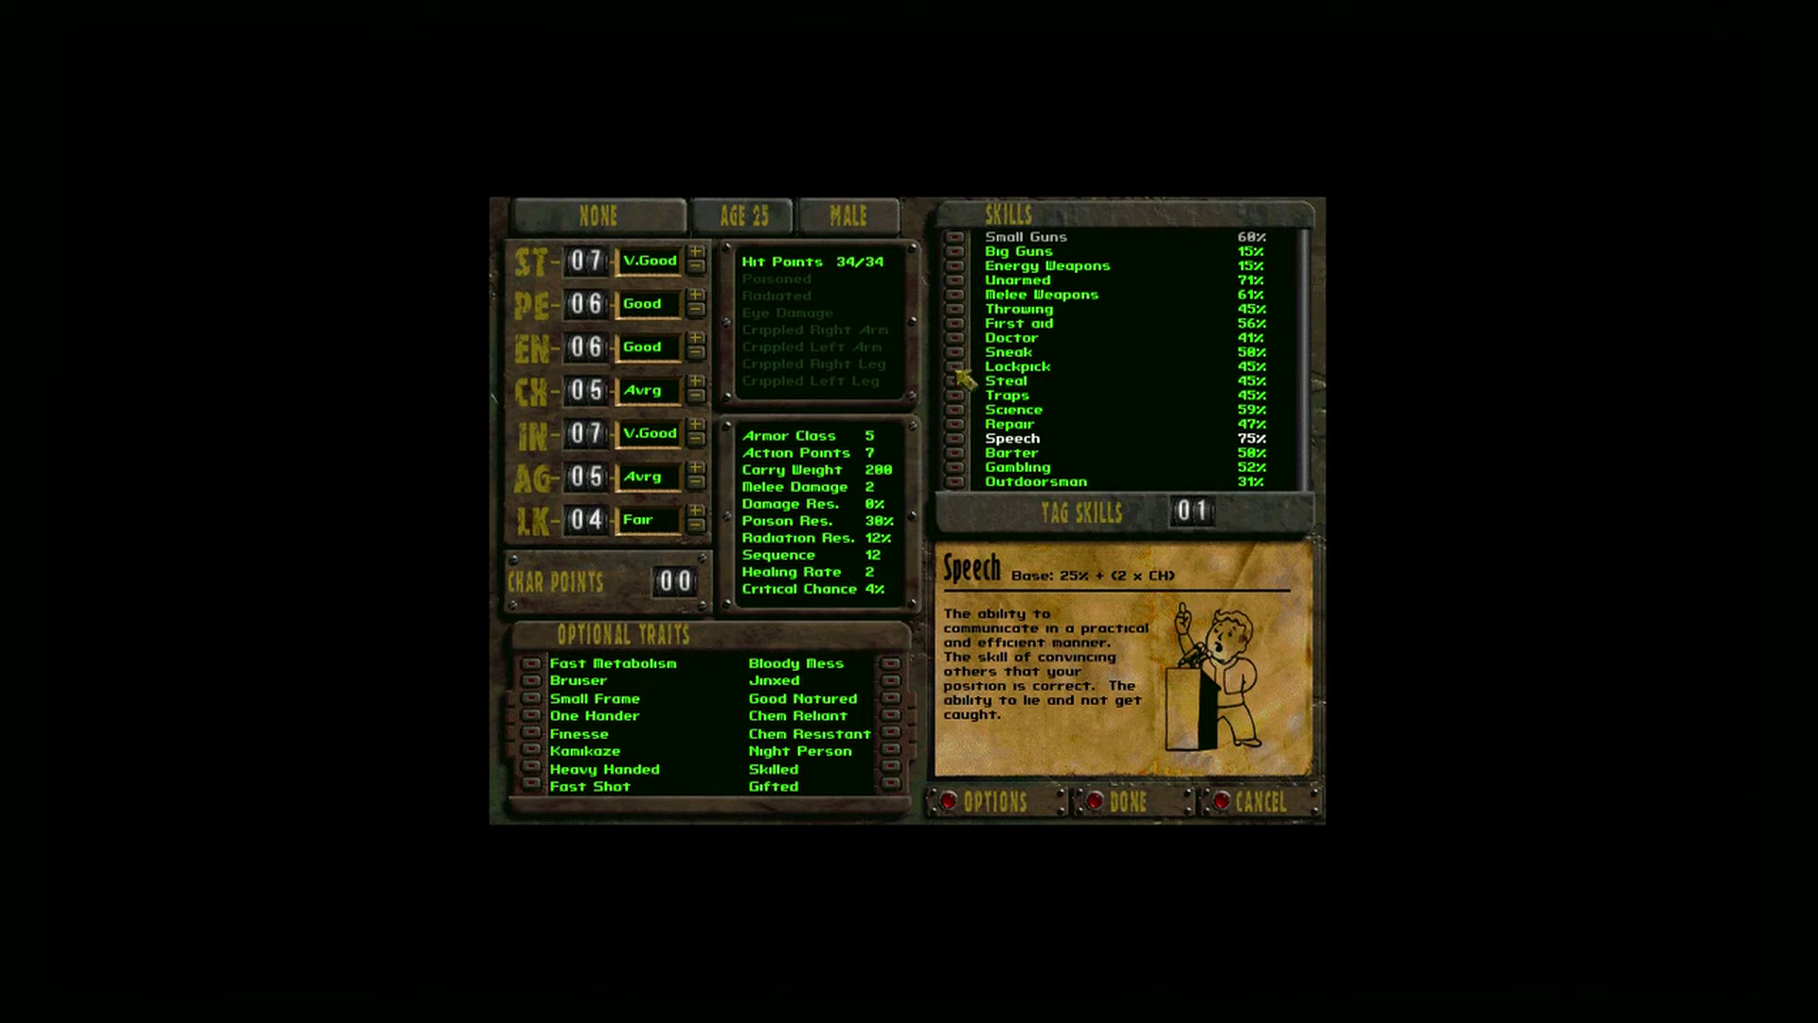
click(957, 367)
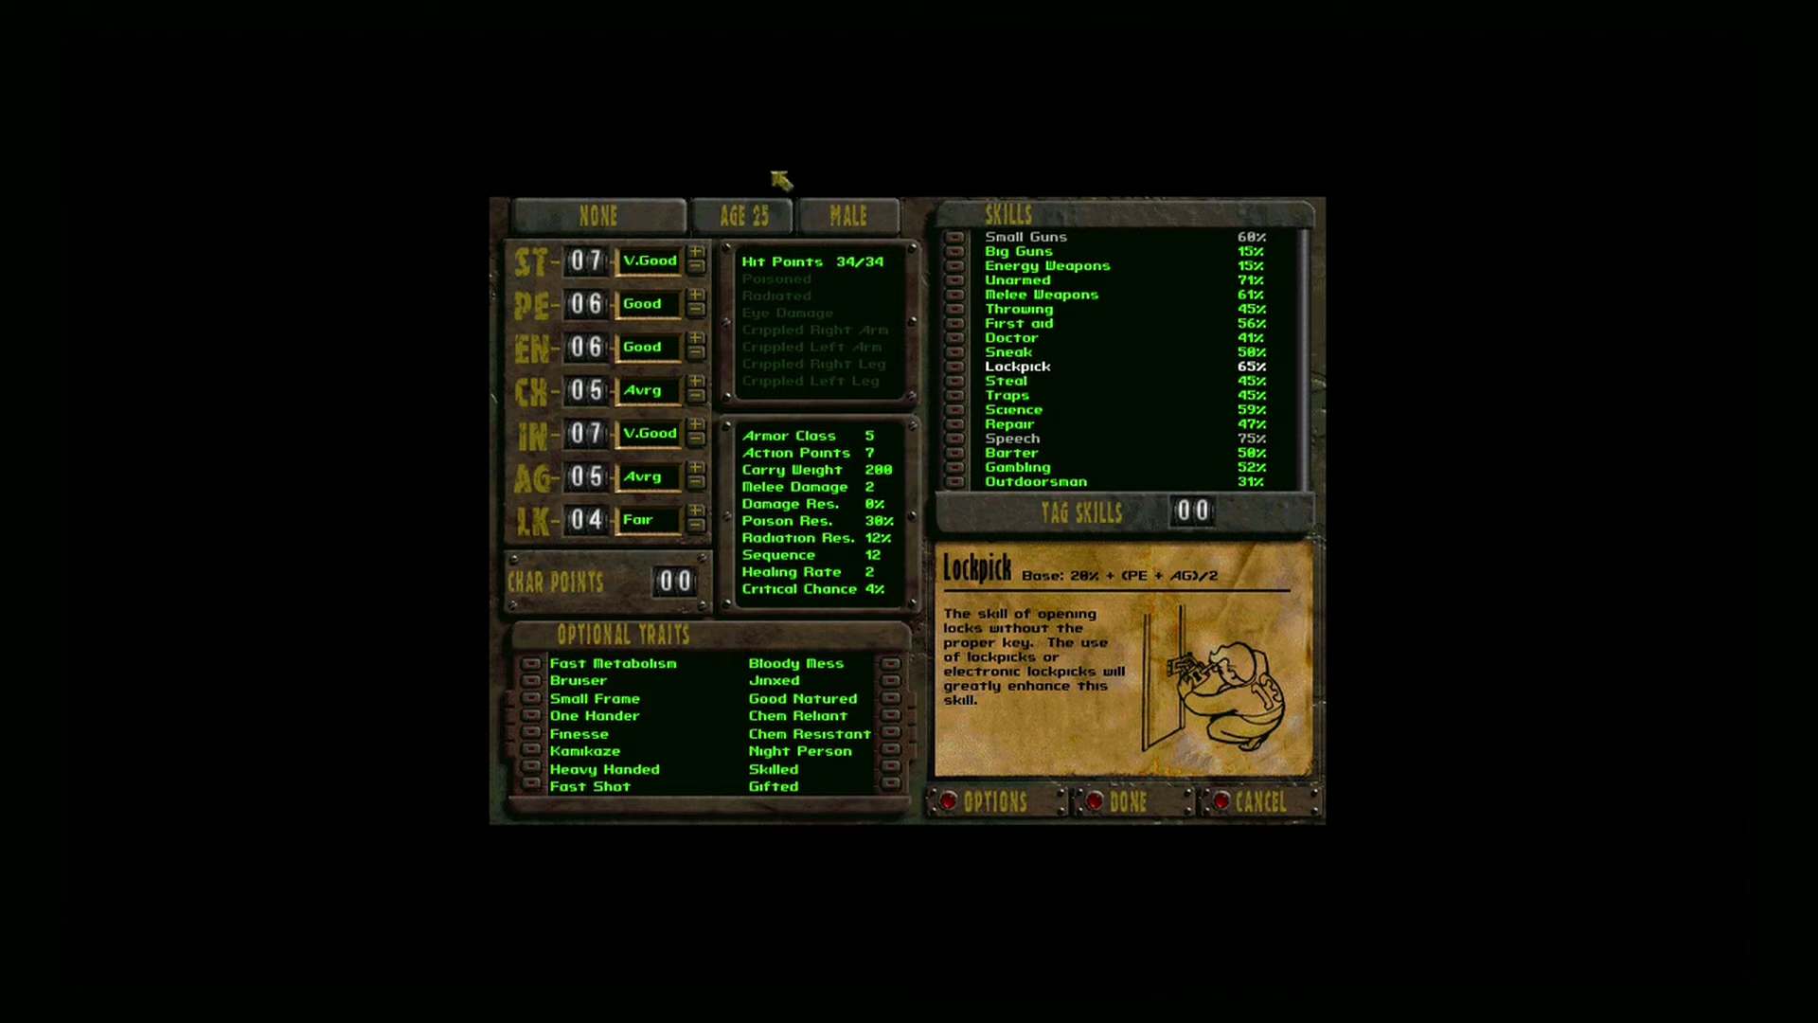
Step: Open the age setting and try raising and lowering the age
click(746, 215)
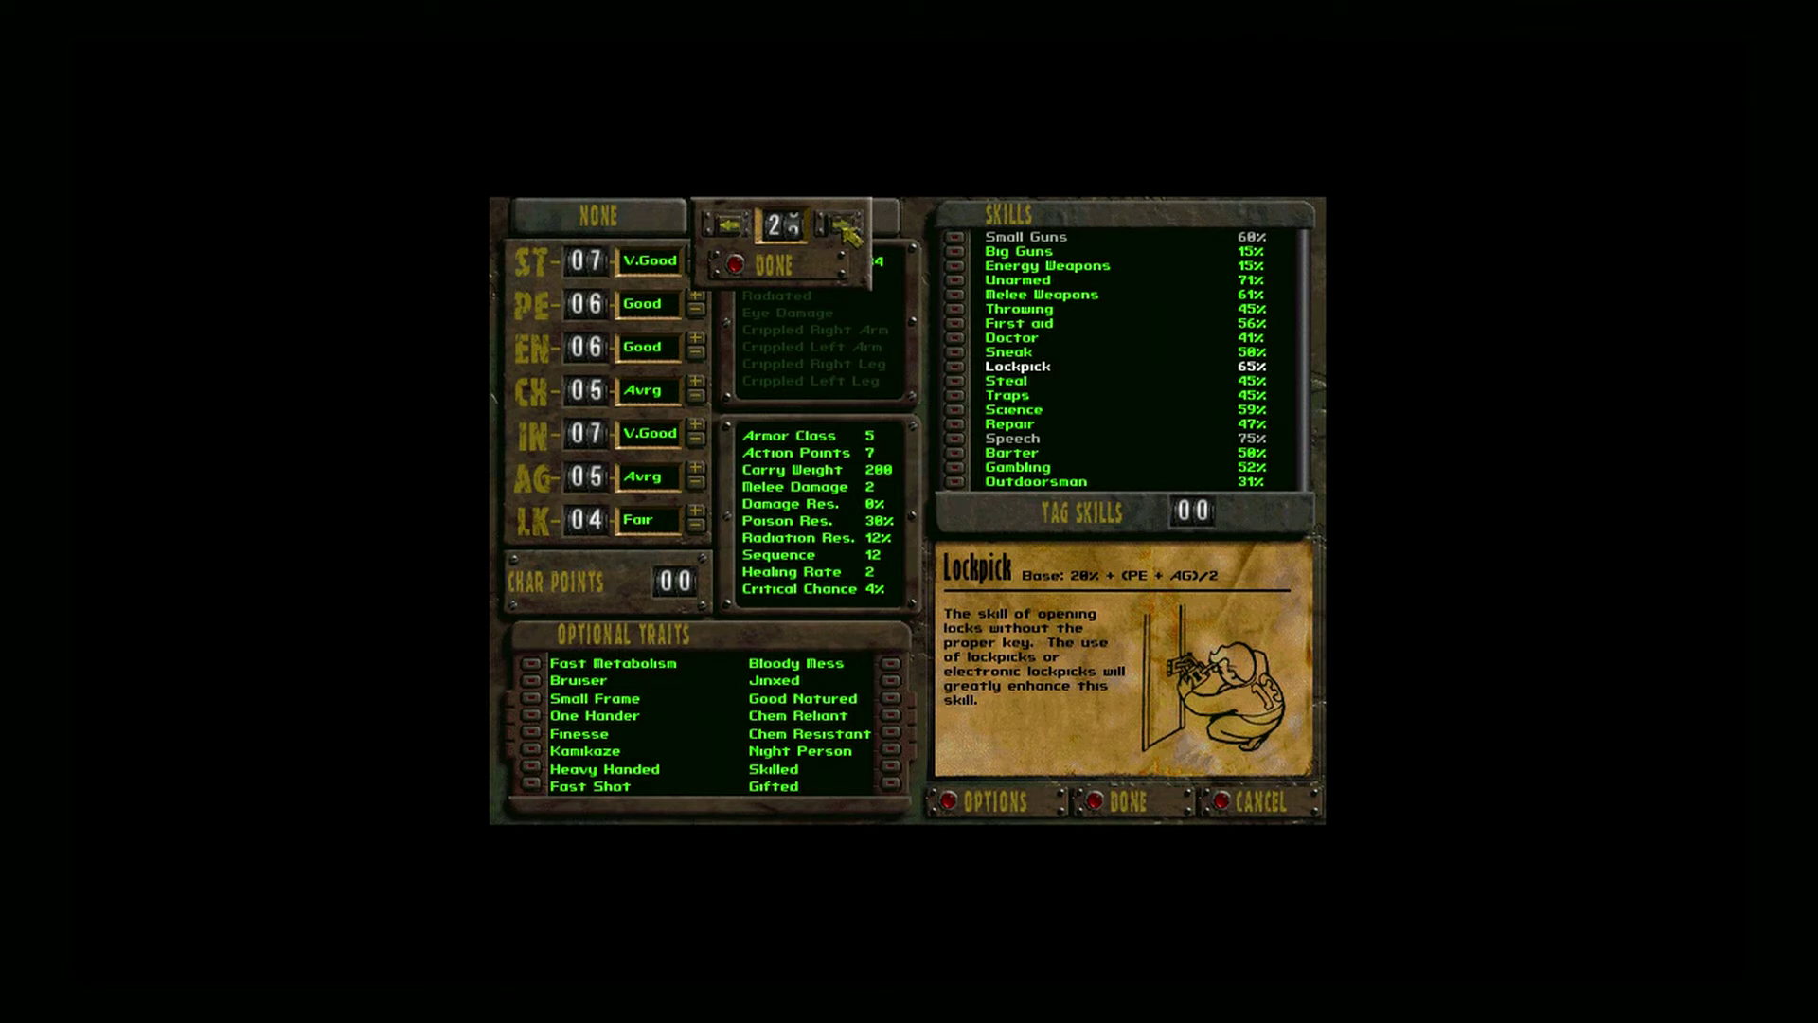
click(847, 228)
click(846, 227)
click(847, 227)
click(847, 227)
click(847, 229)
click(731, 226)
click(731, 226)
click(731, 225)
click(732, 224)
Step: Settle the character's age at 20 and confirm it
click(842, 224)
click(843, 225)
click(842, 225)
click(733, 225)
click(738, 267)
click(749, 266)
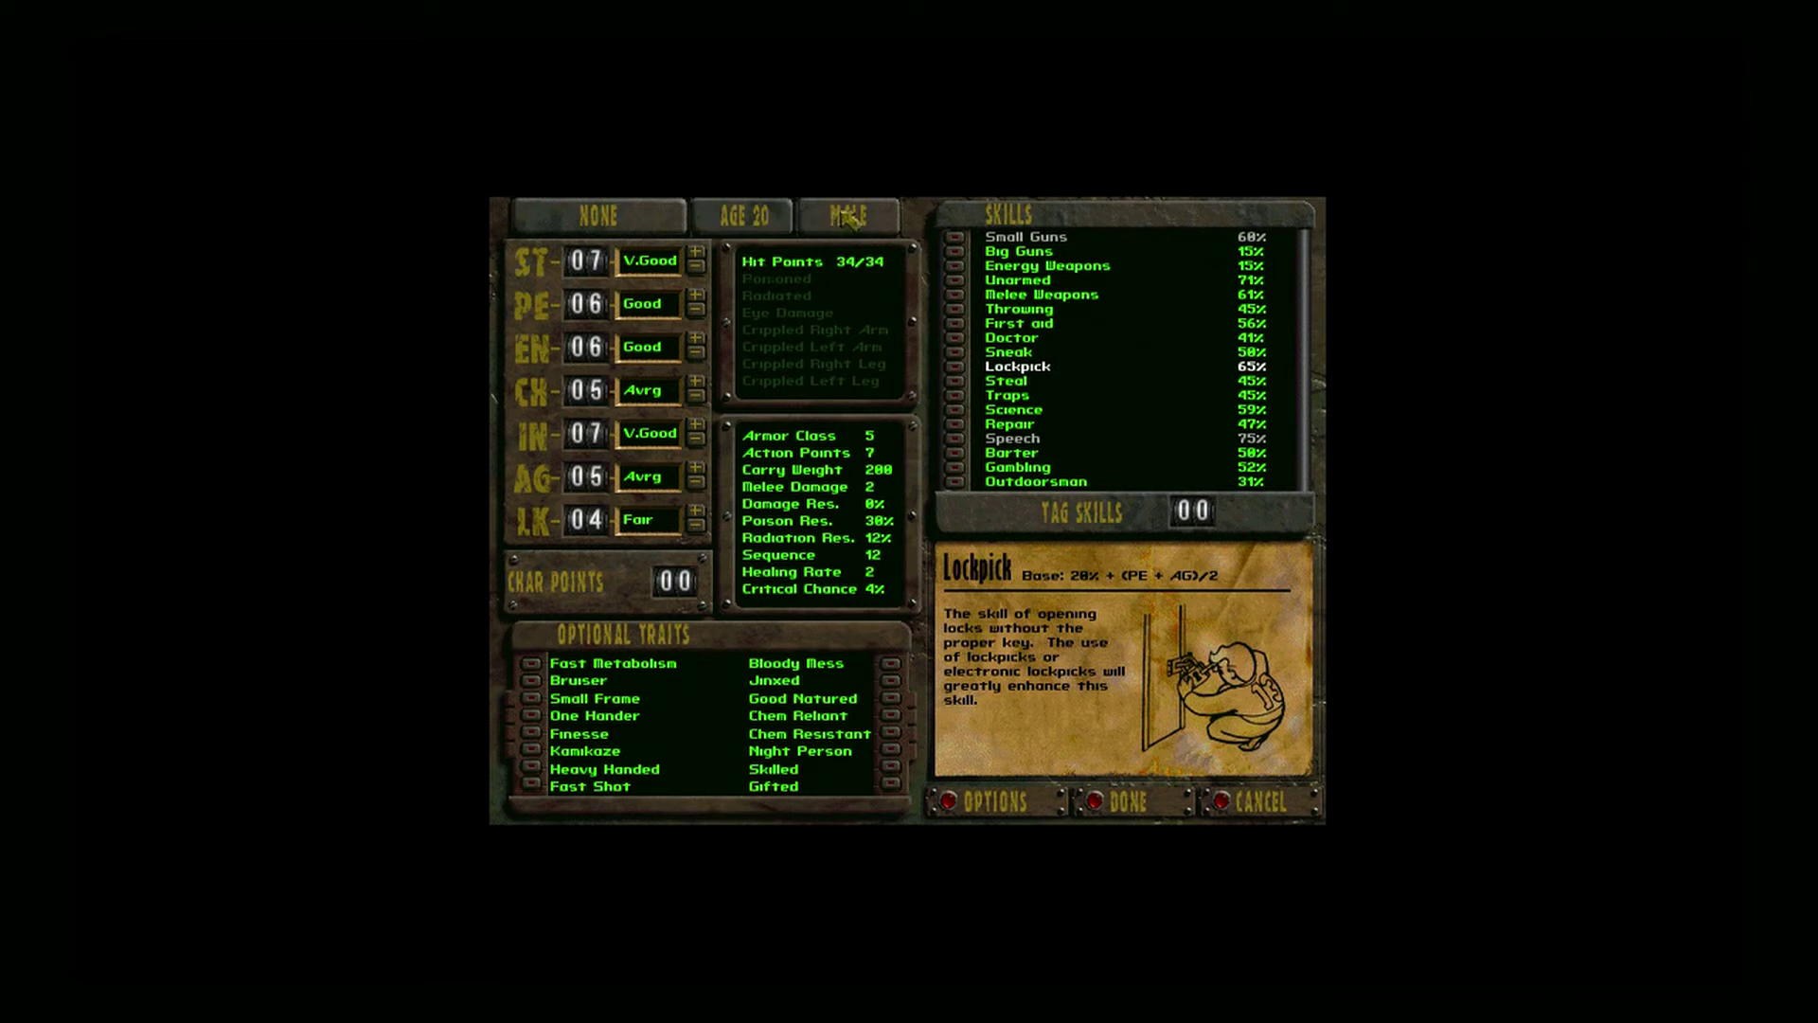
click(877, 223)
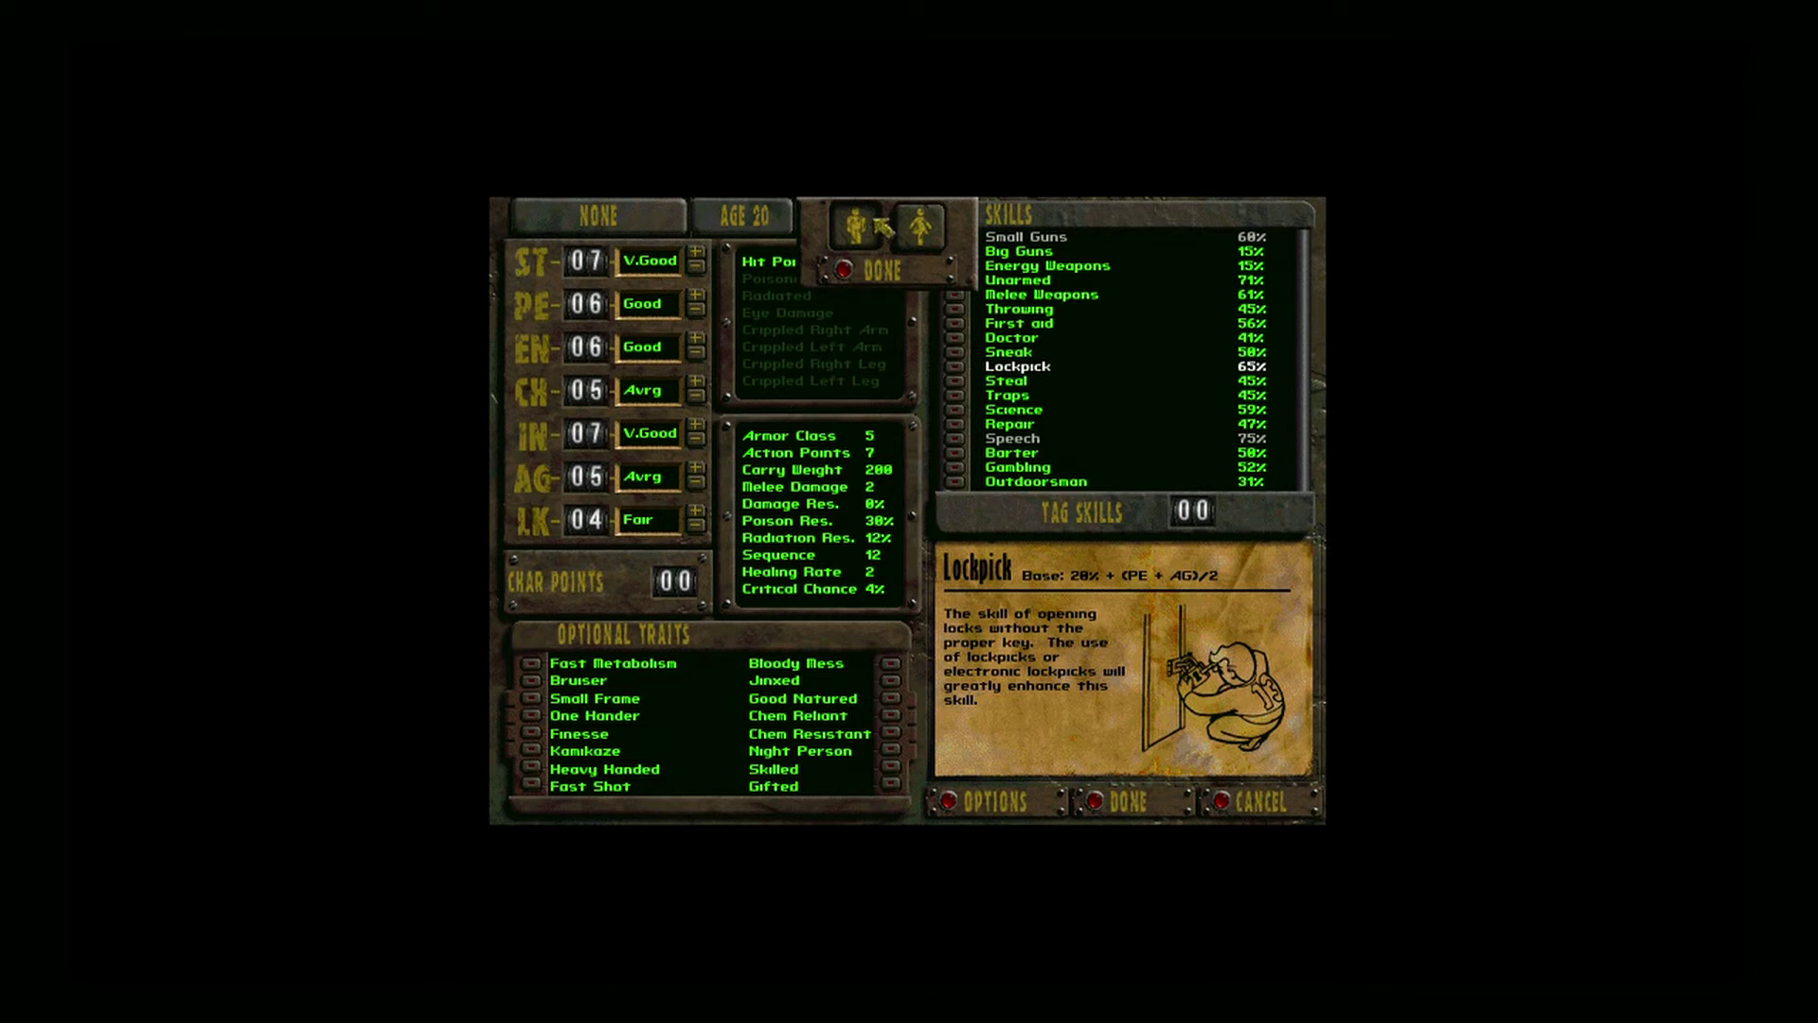
click(859, 270)
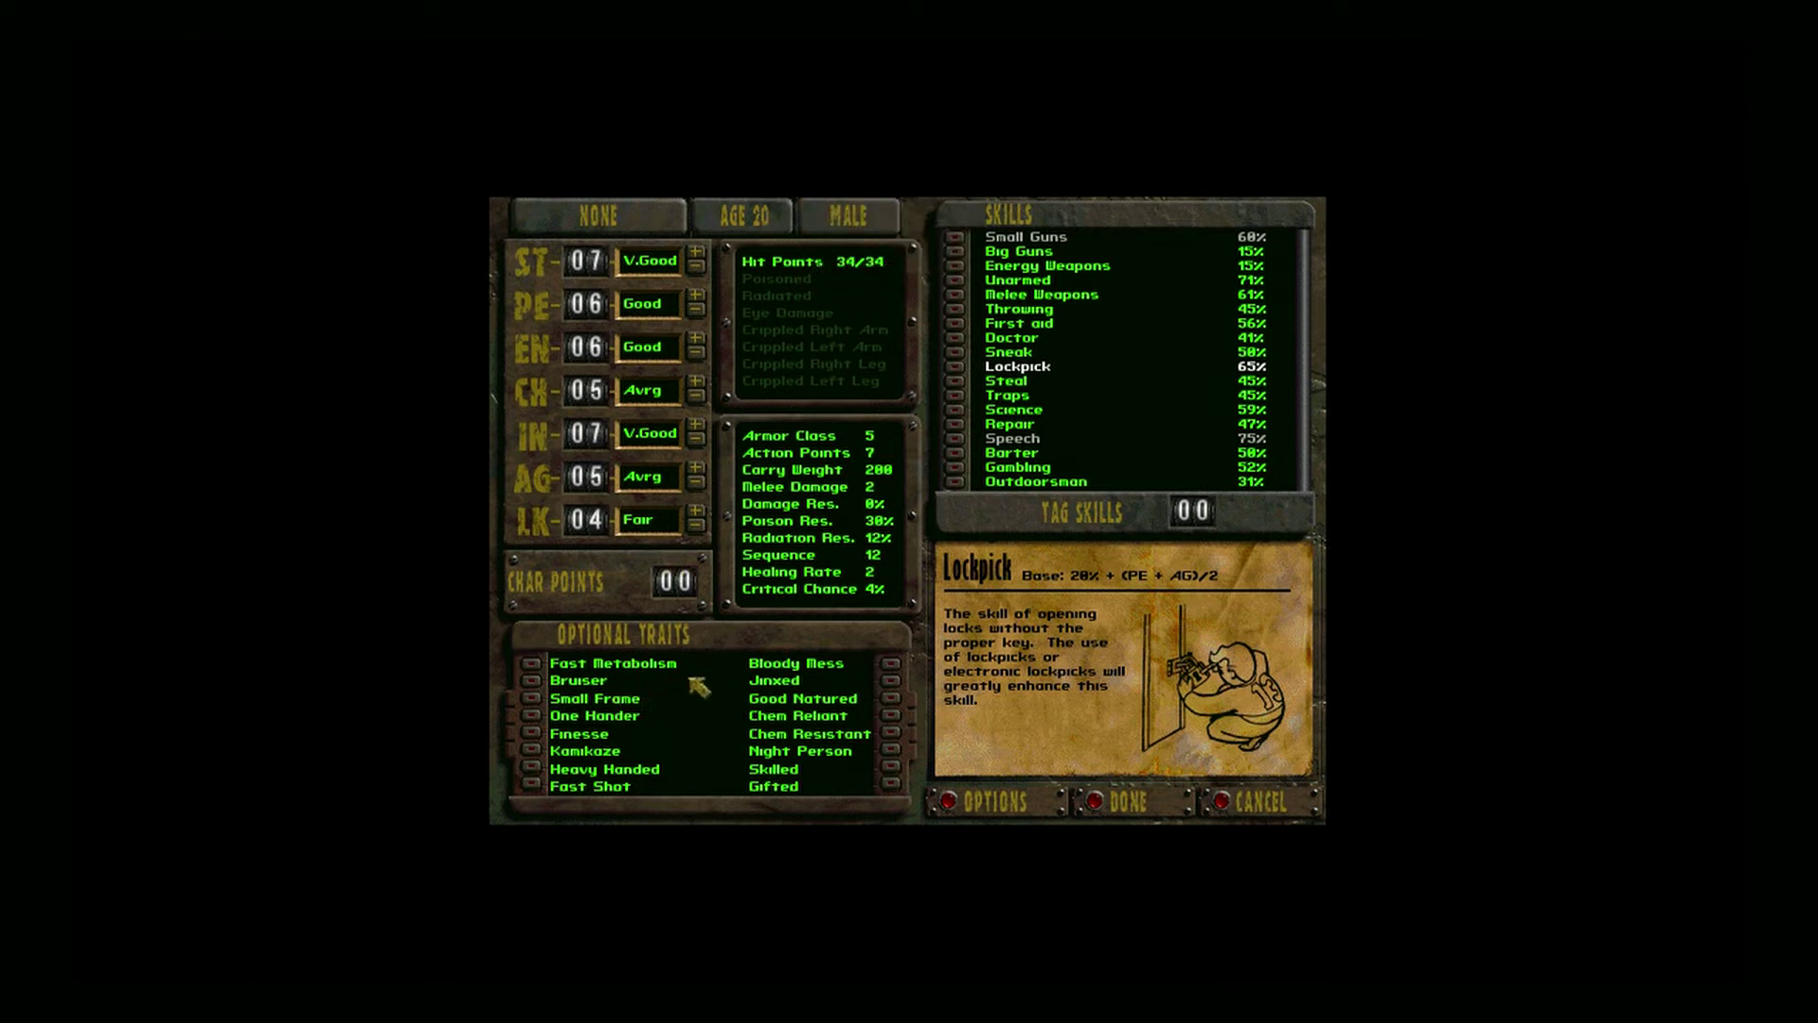
click(633, 667)
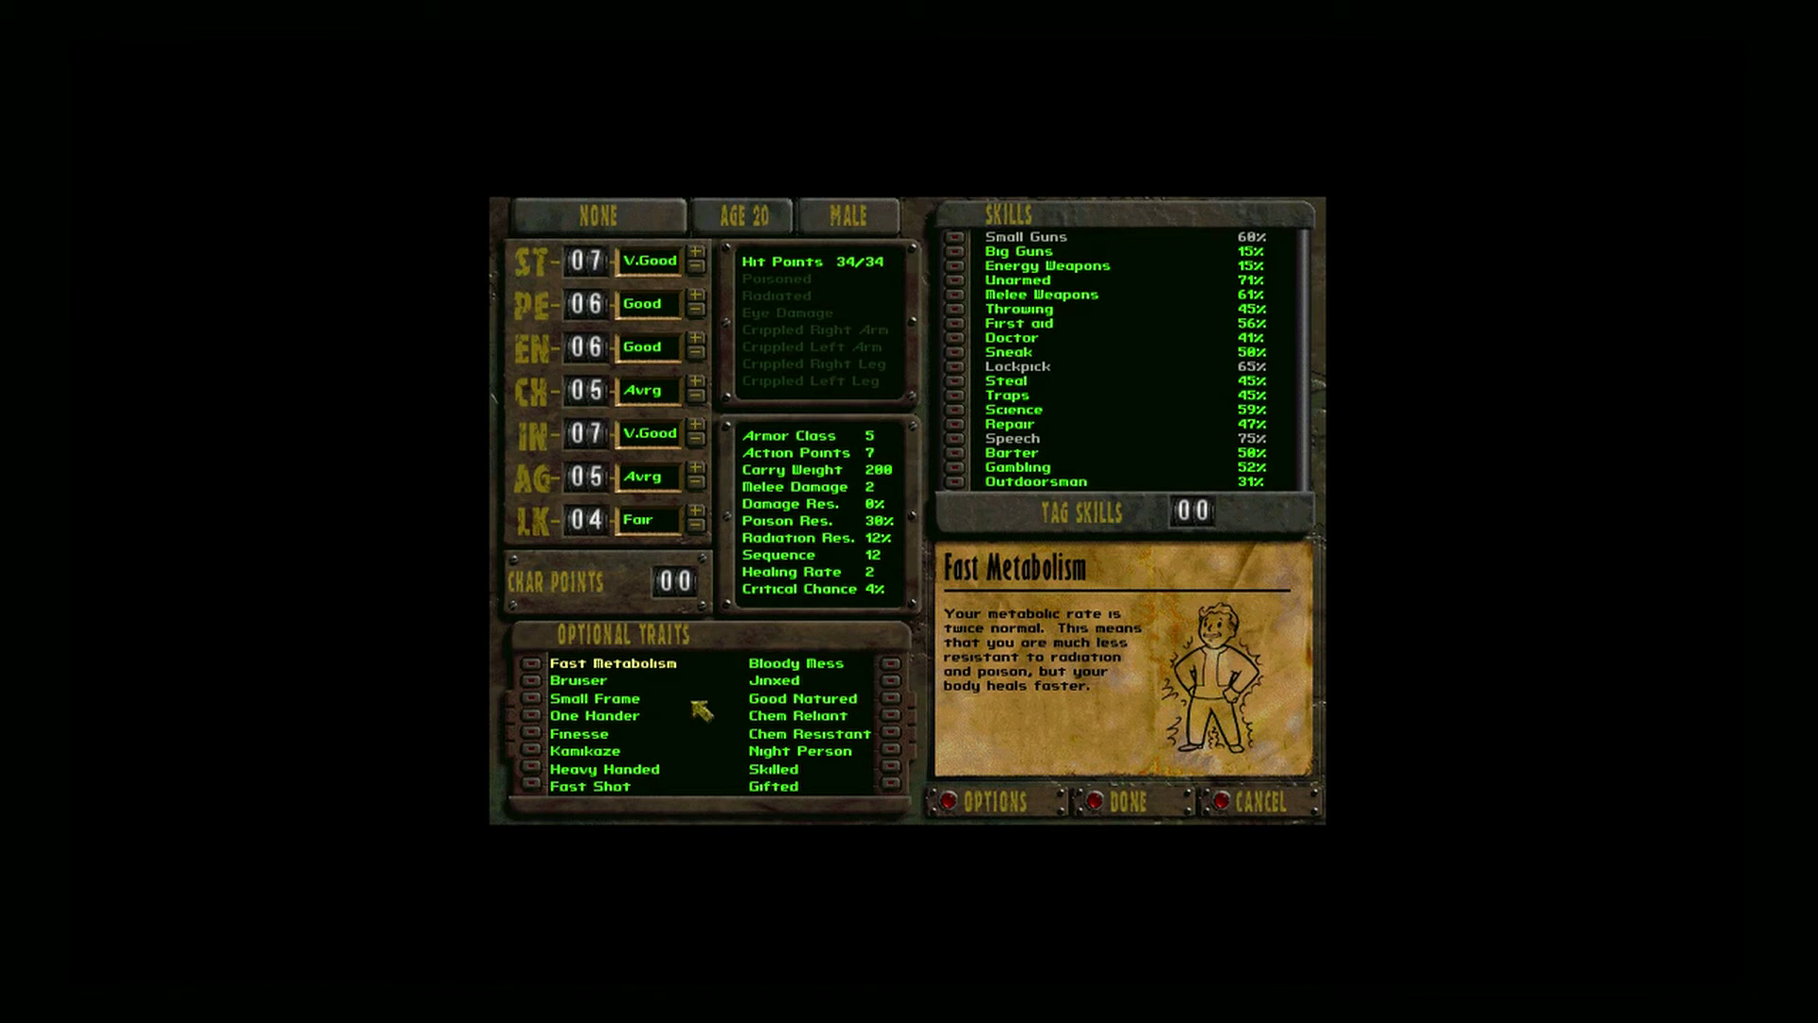
click(611, 684)
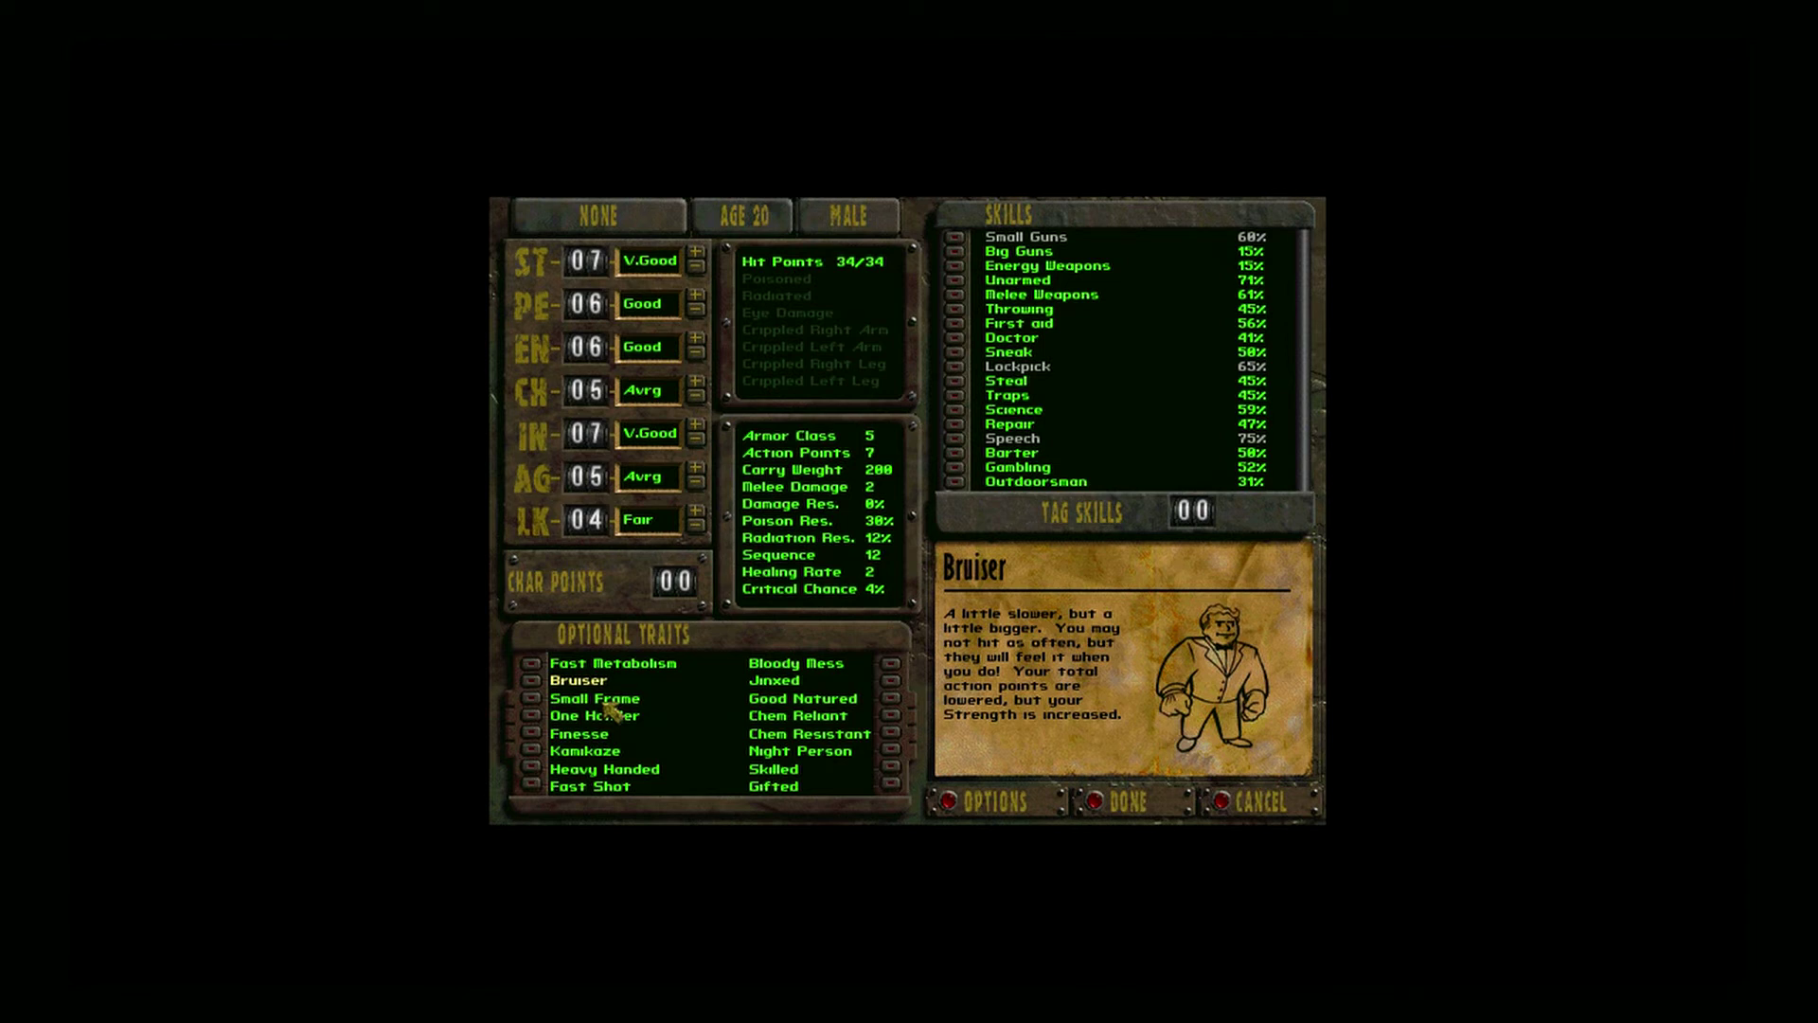
click(611, 702)
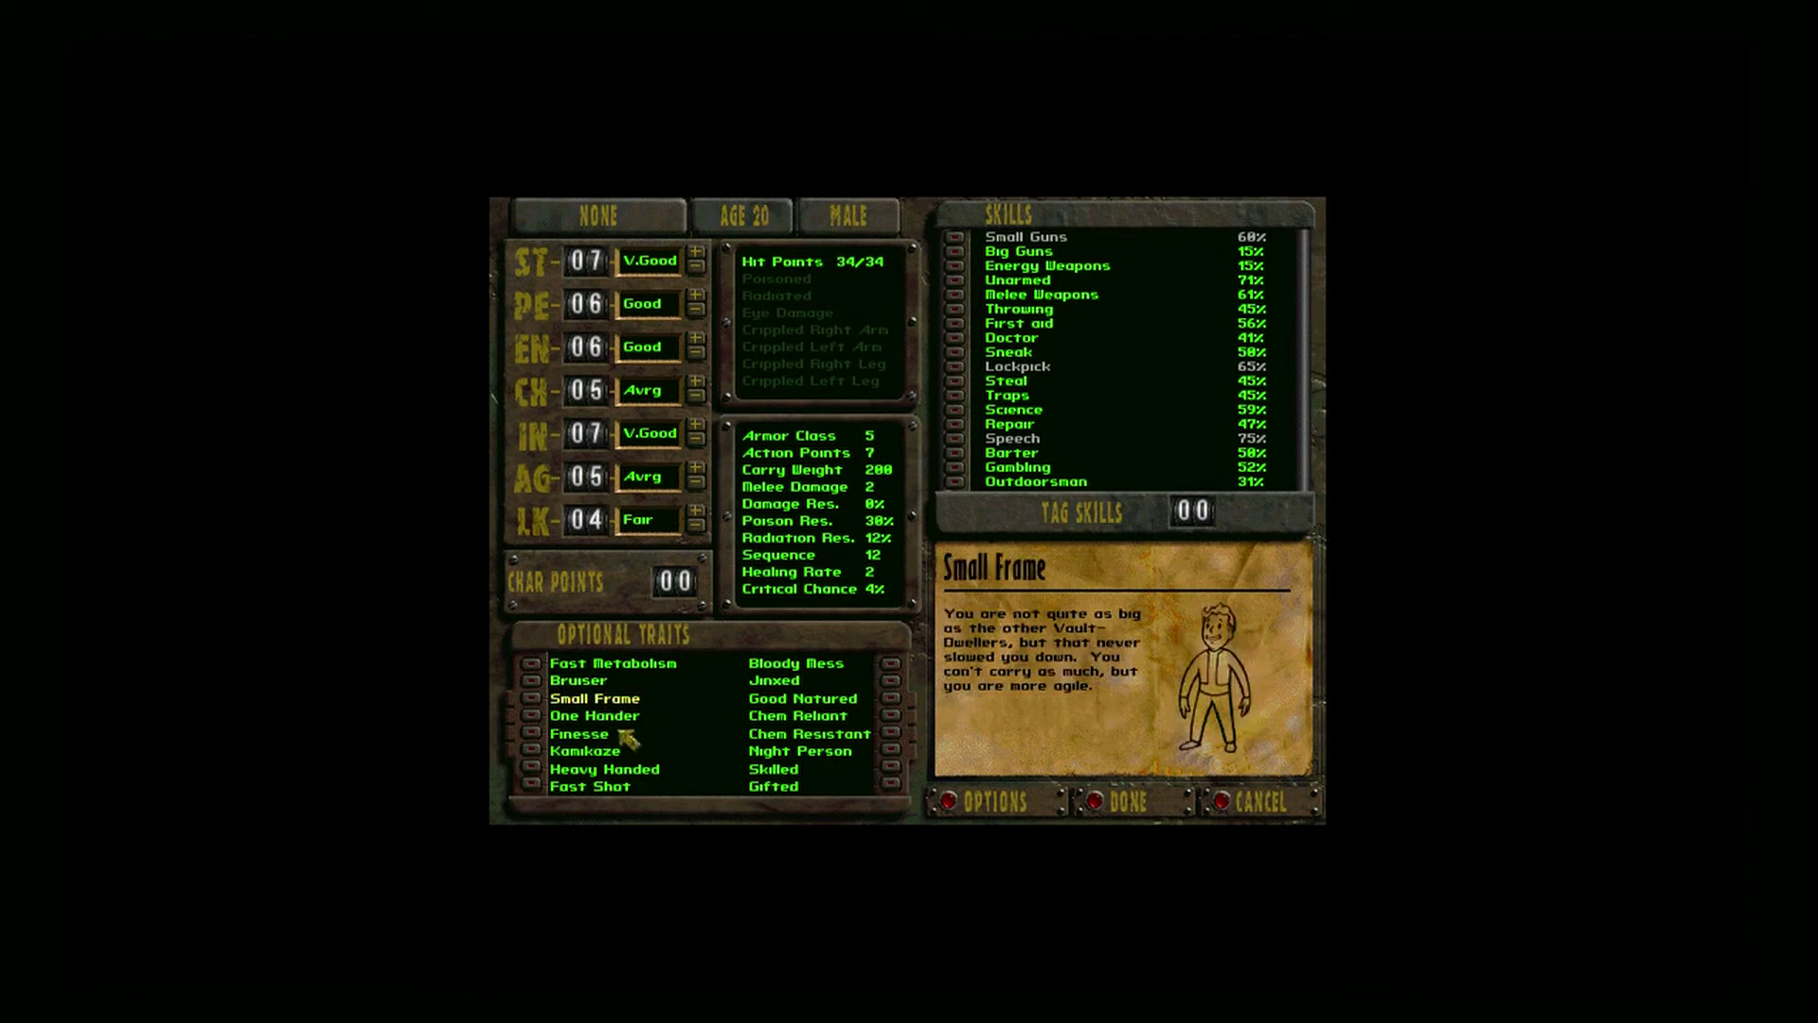
click(633, 722)
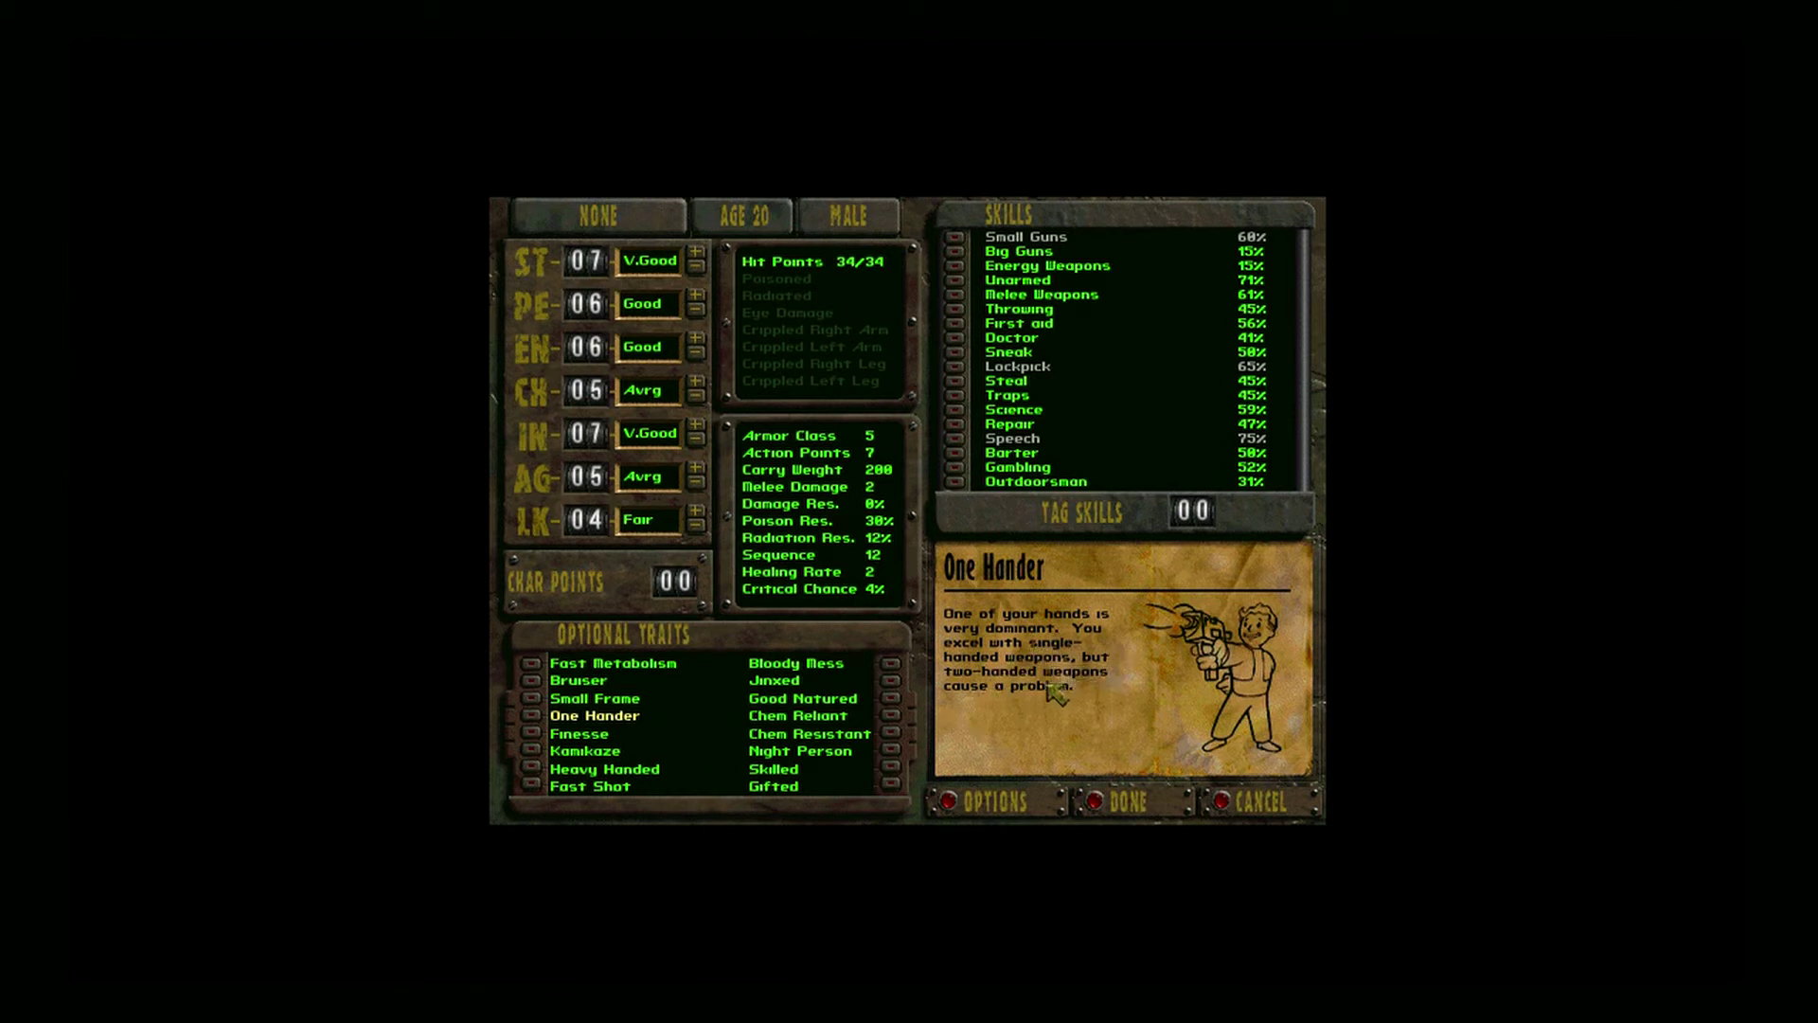
click(601, 737)
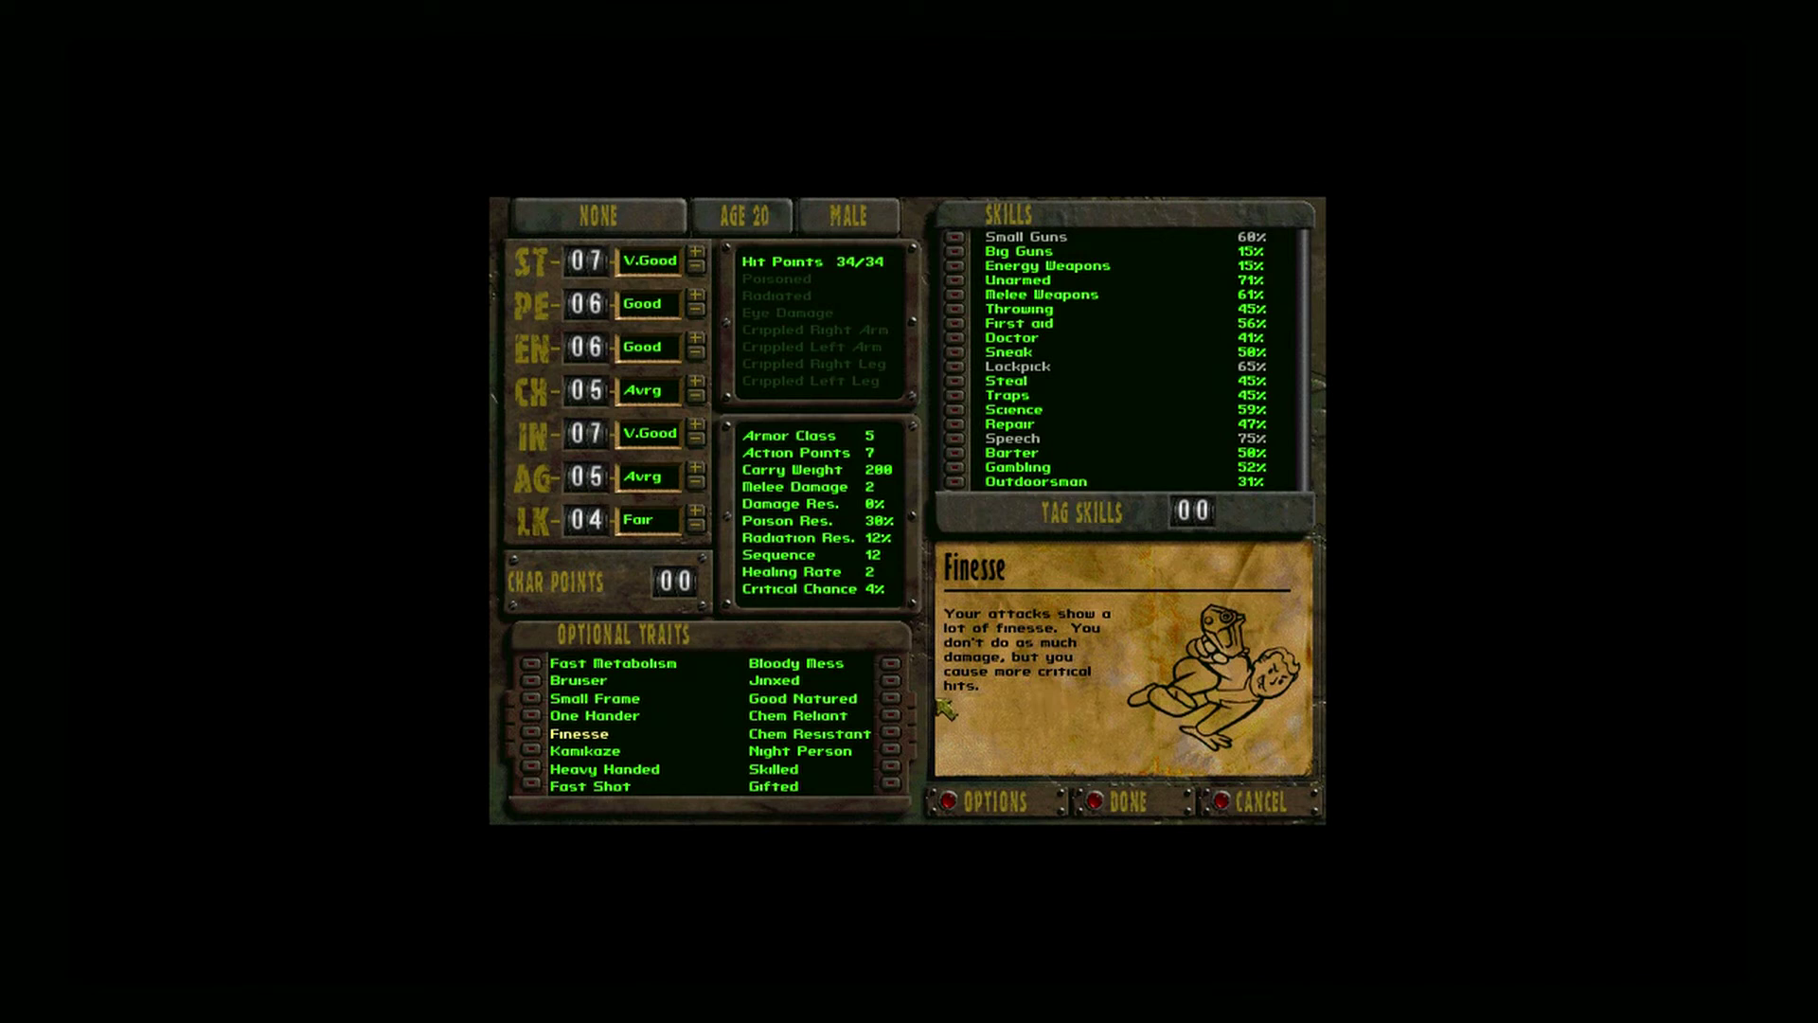
click(585, 752)
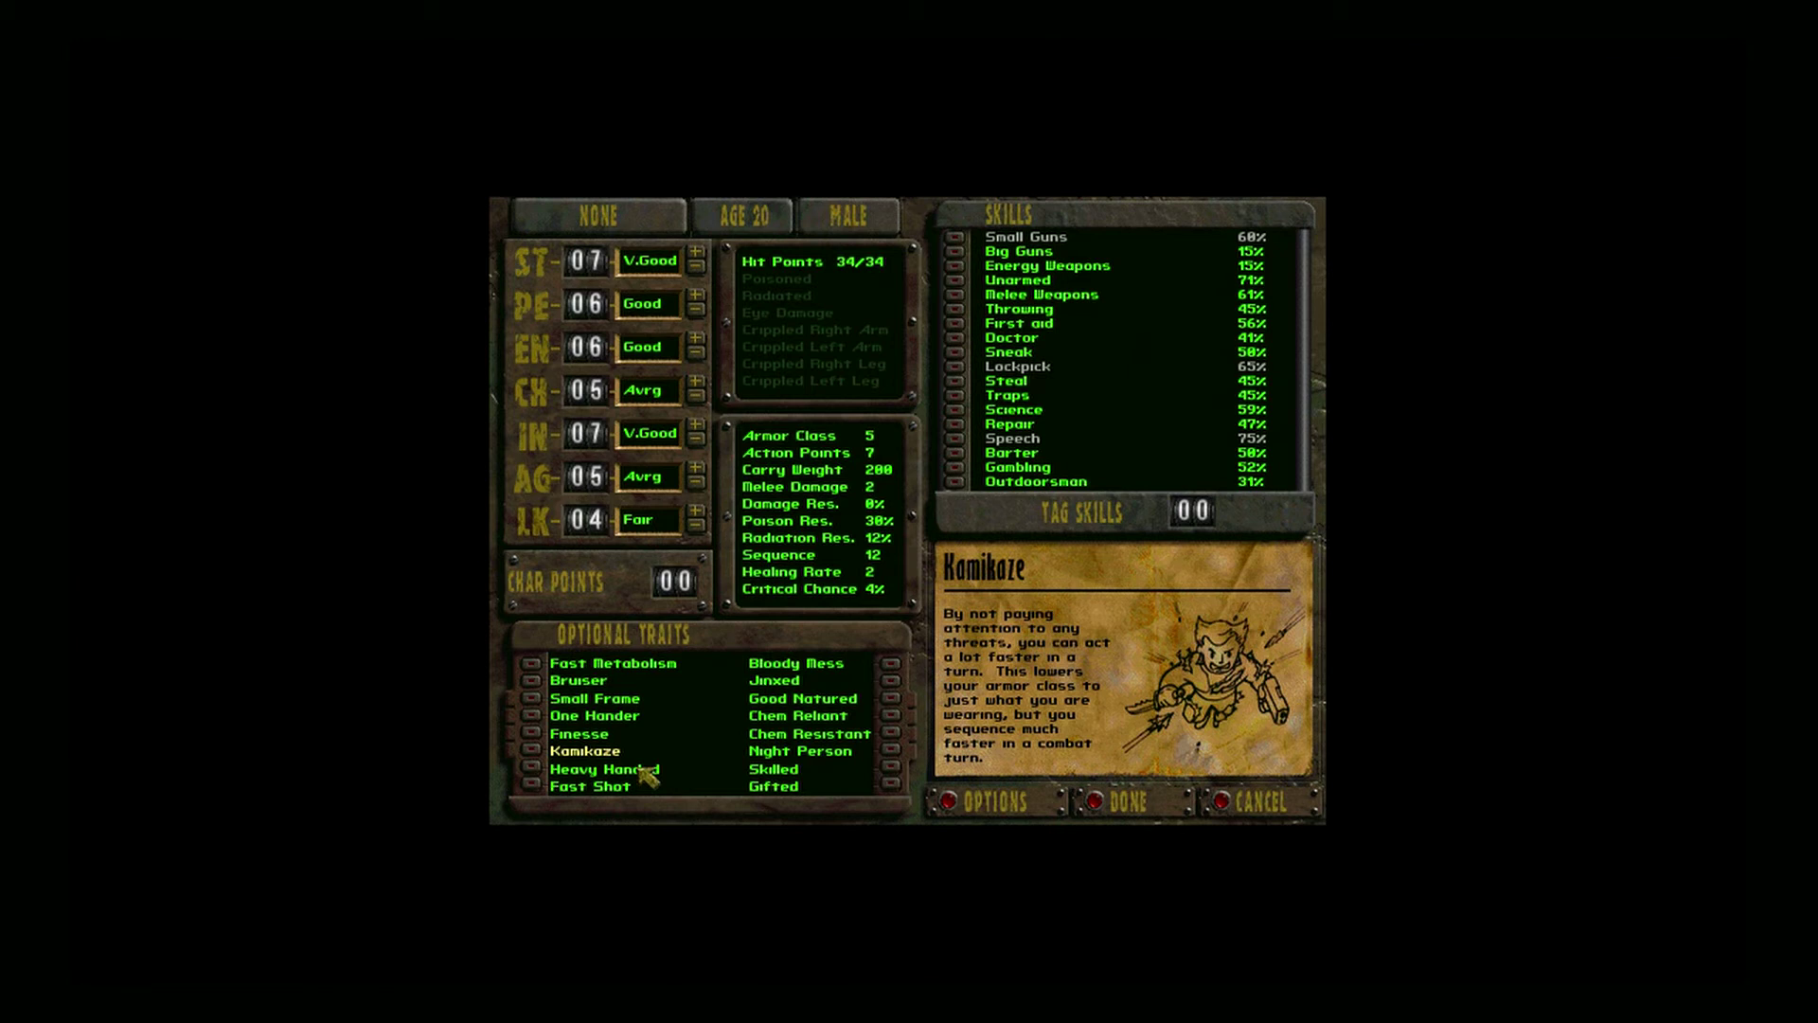
click(648, 772)
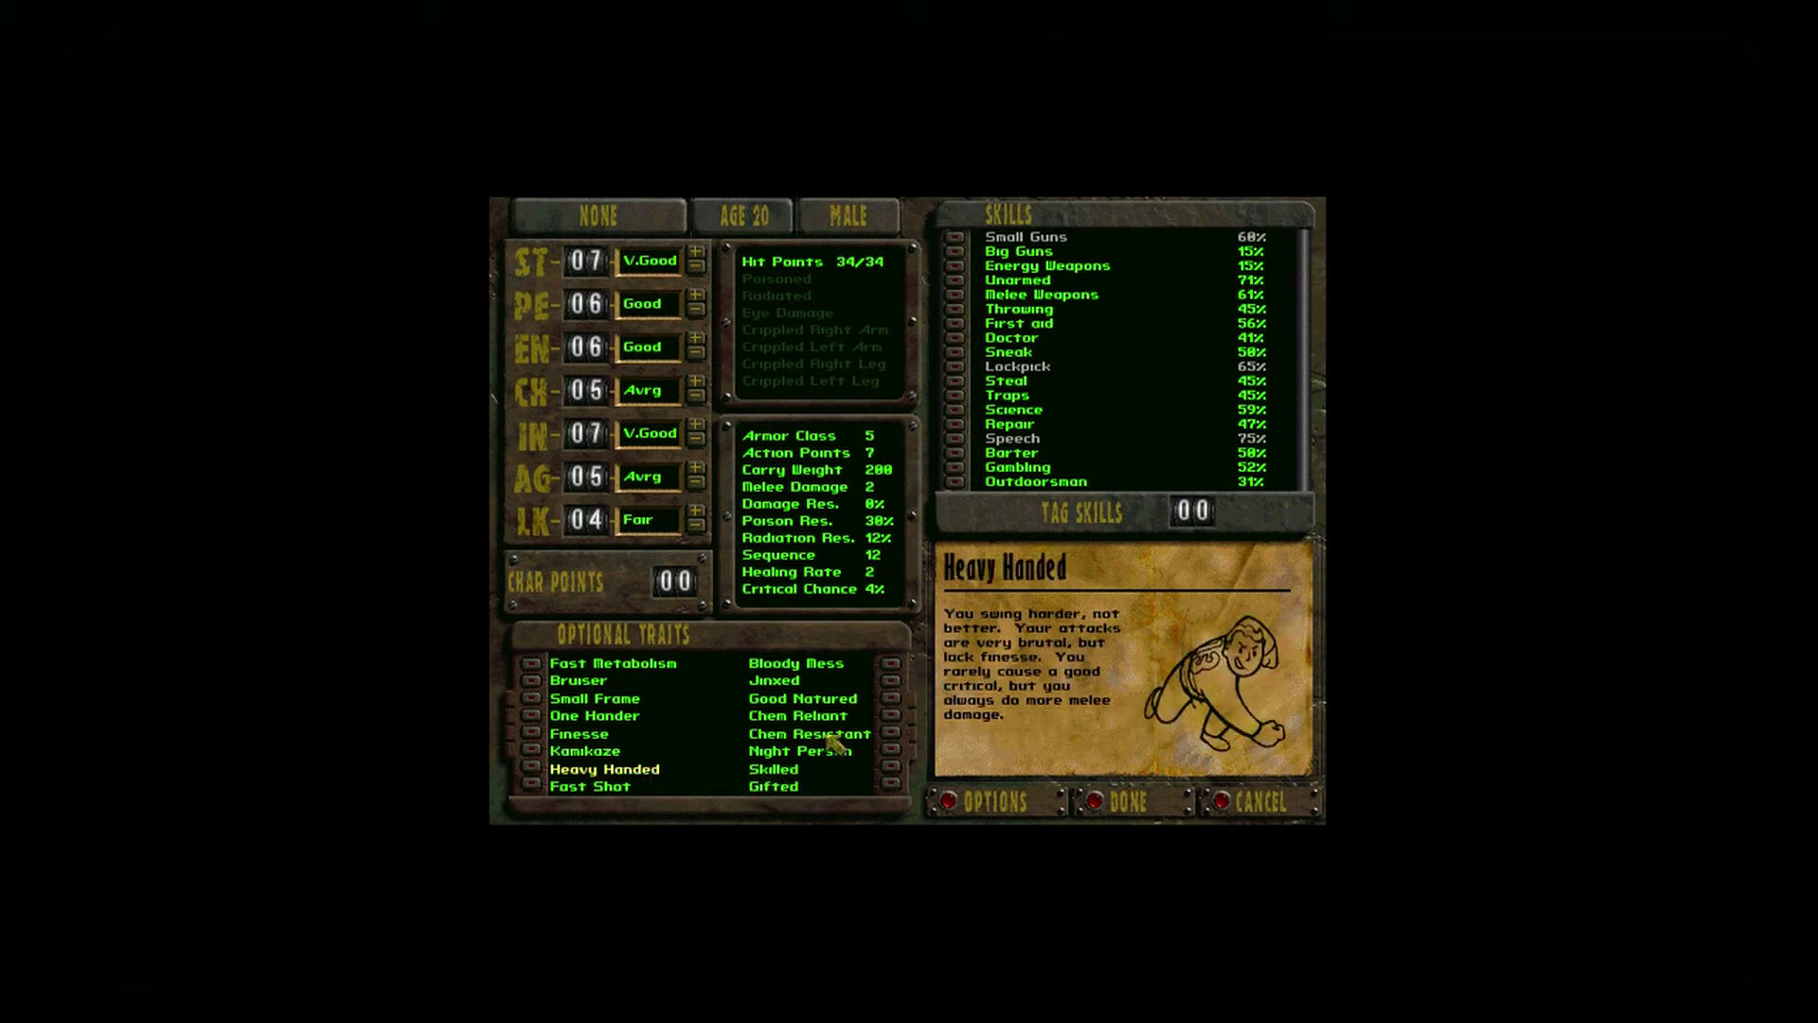
click(612, 789)
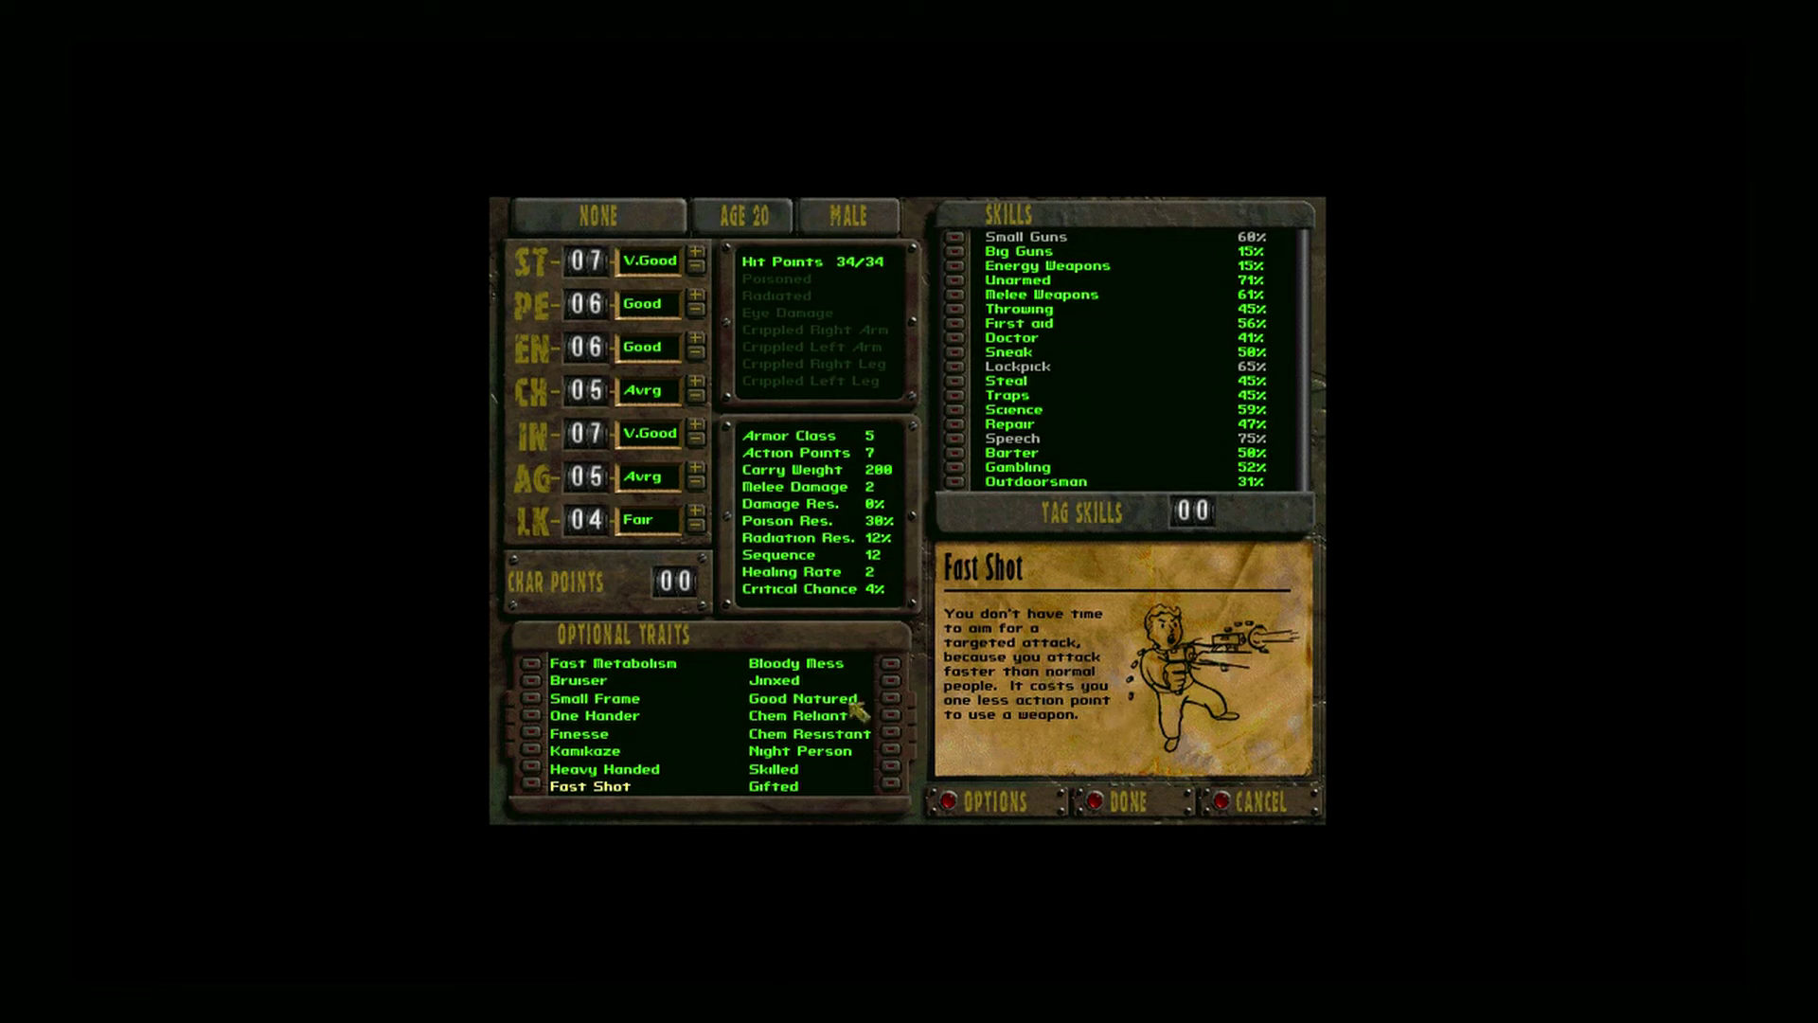
click(777, 683)
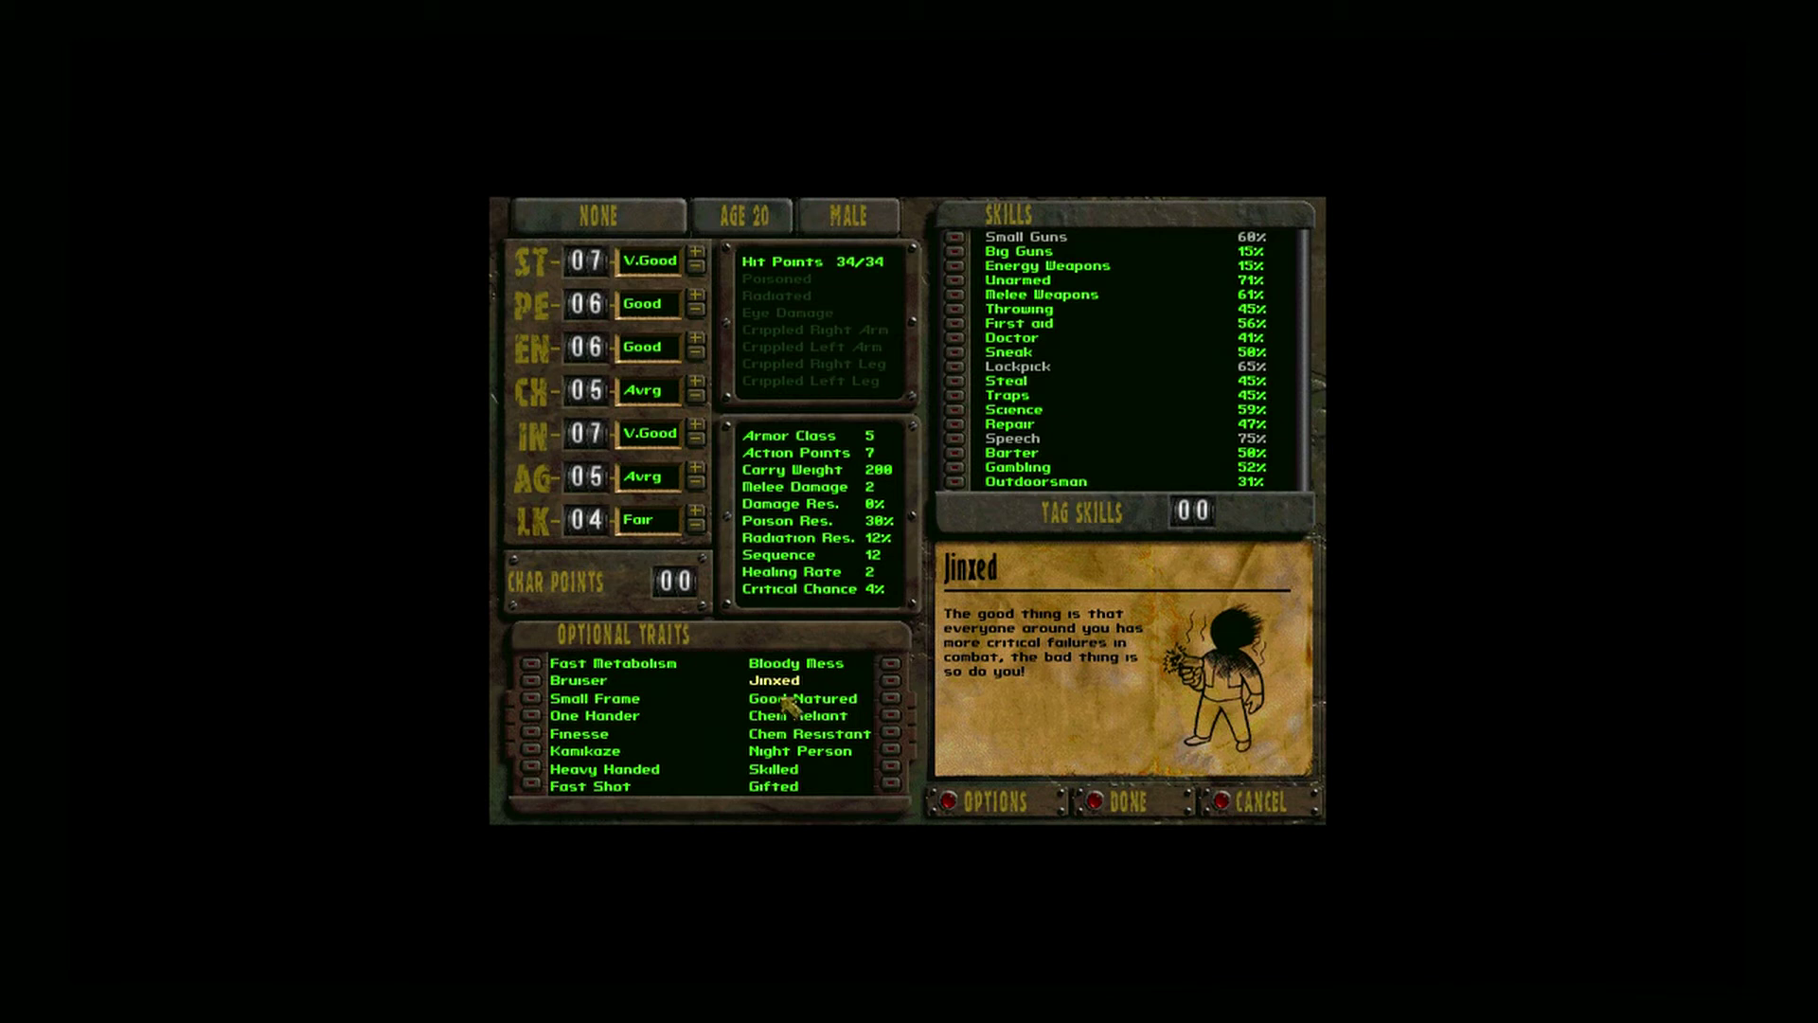
click(794, 699)
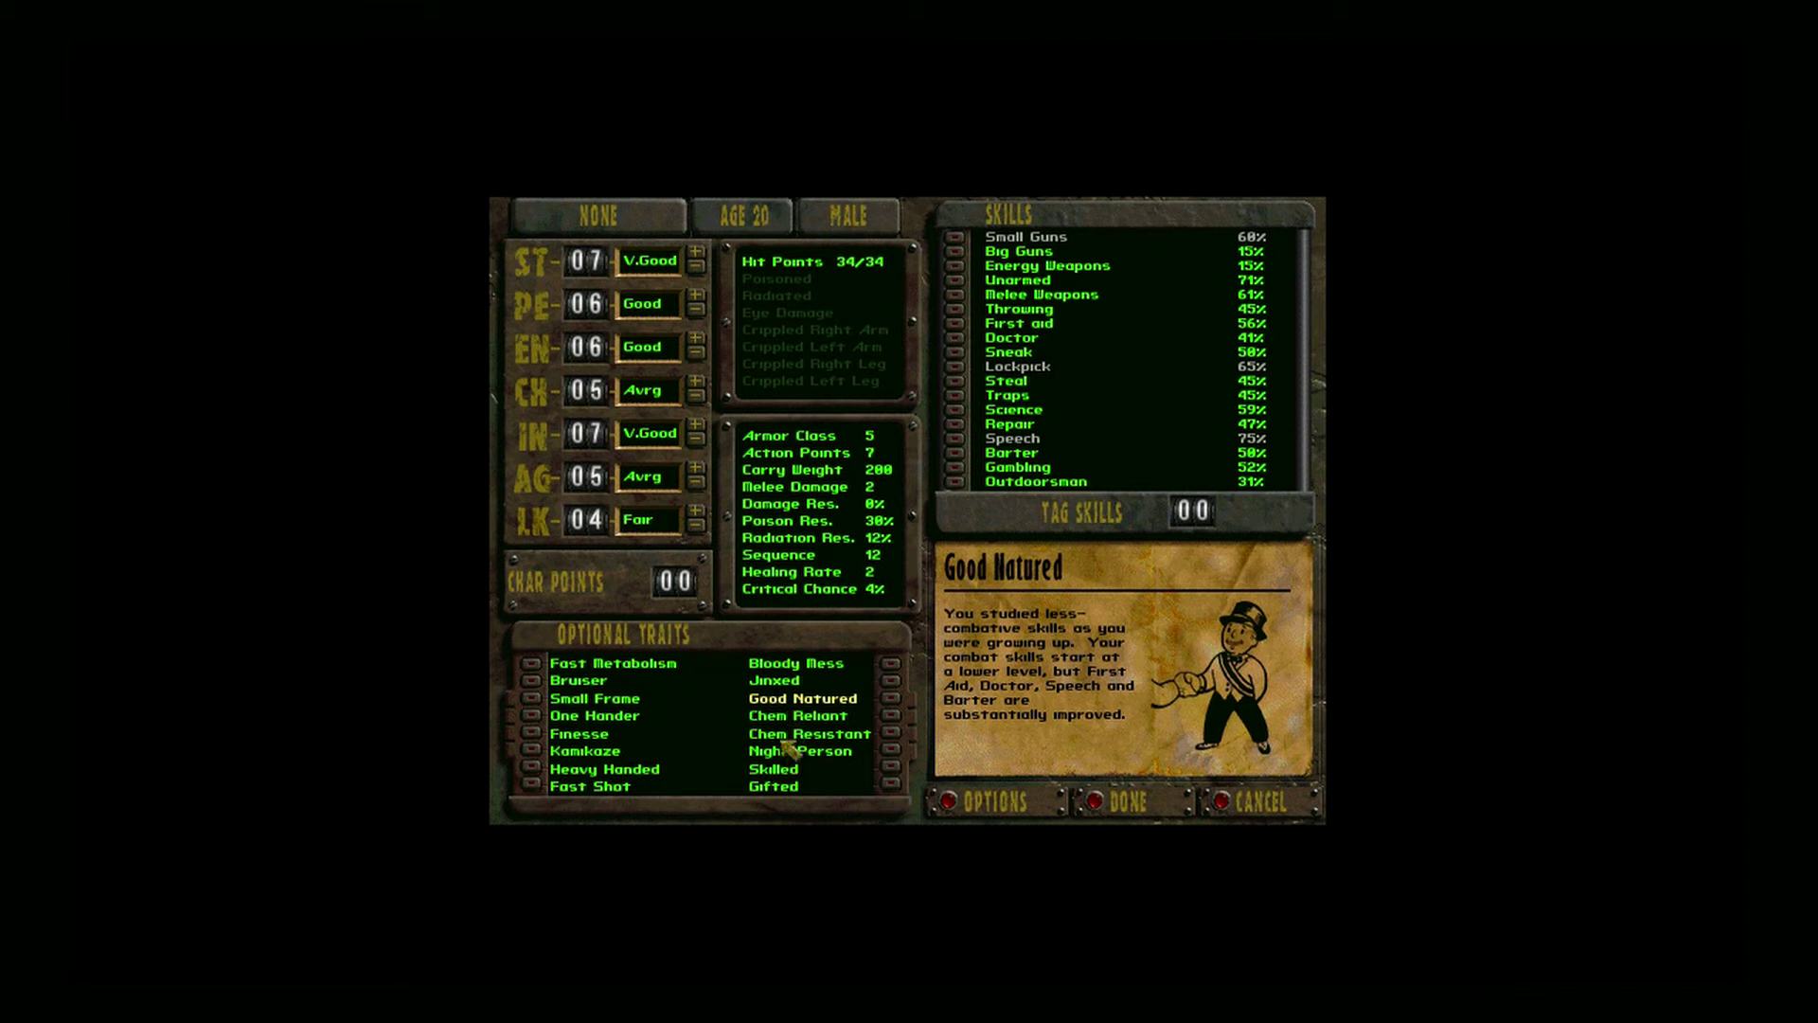
click(791, 740)
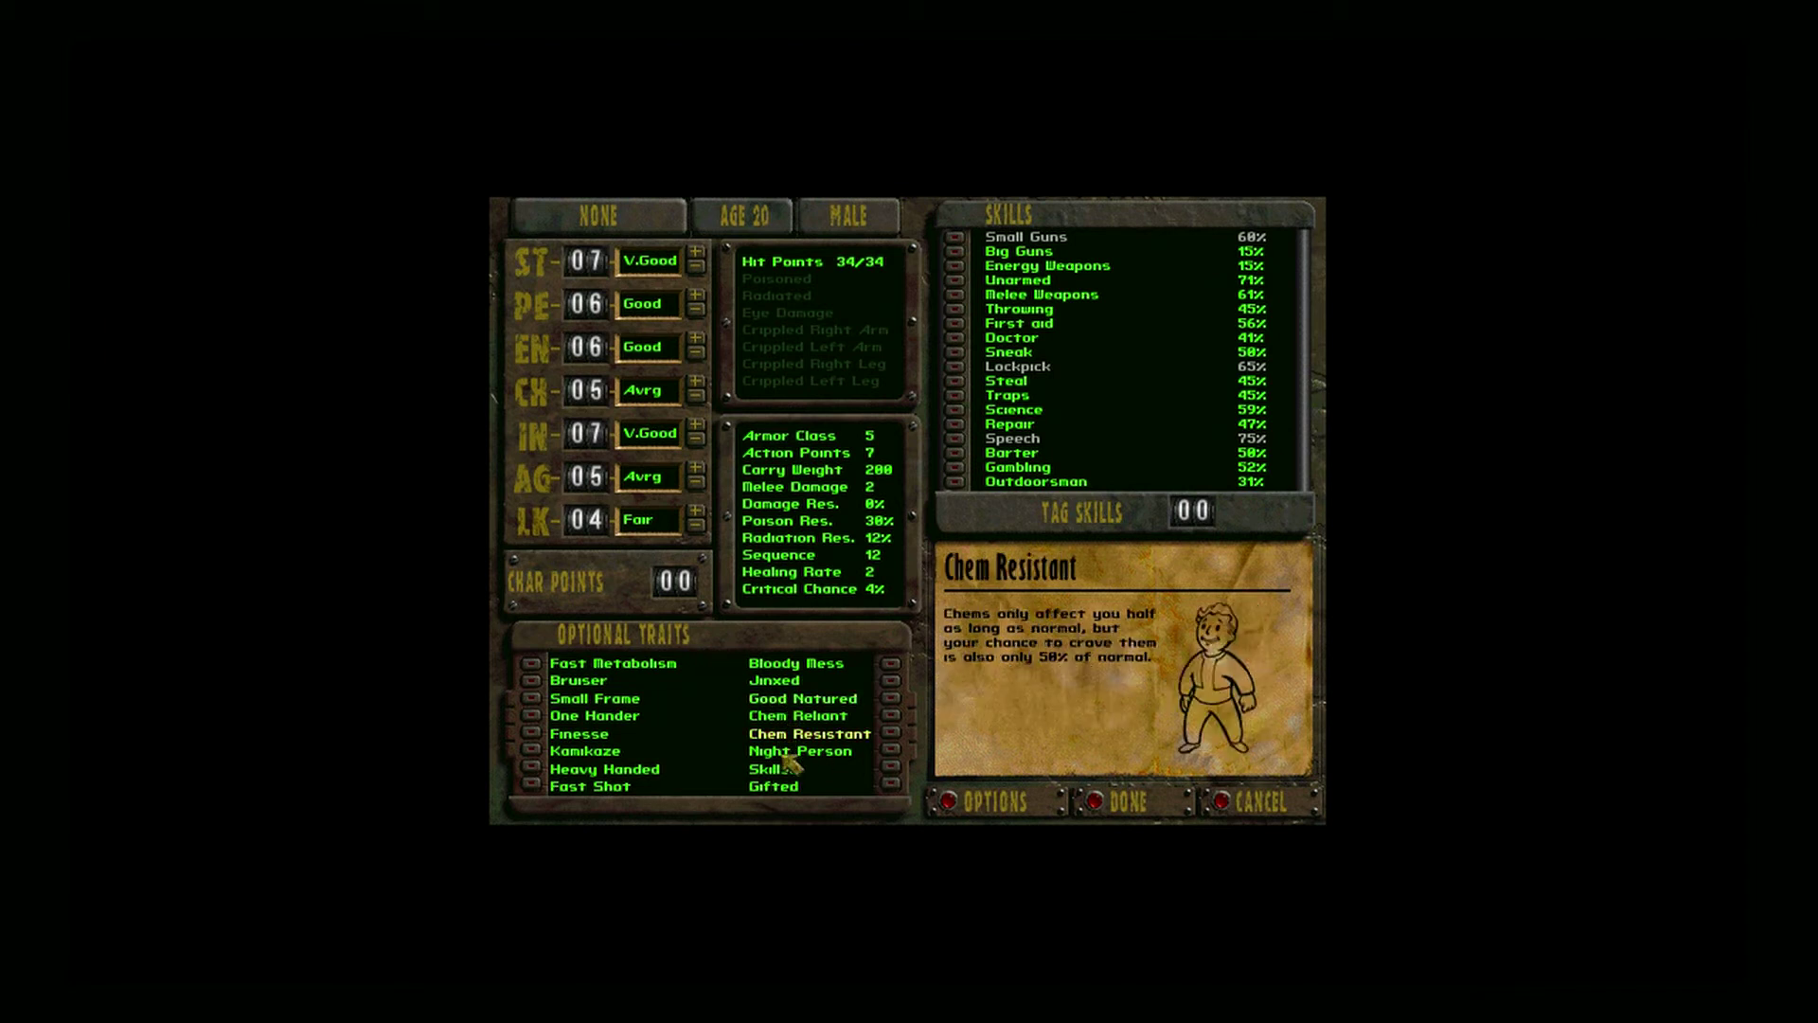
click(790, 753)
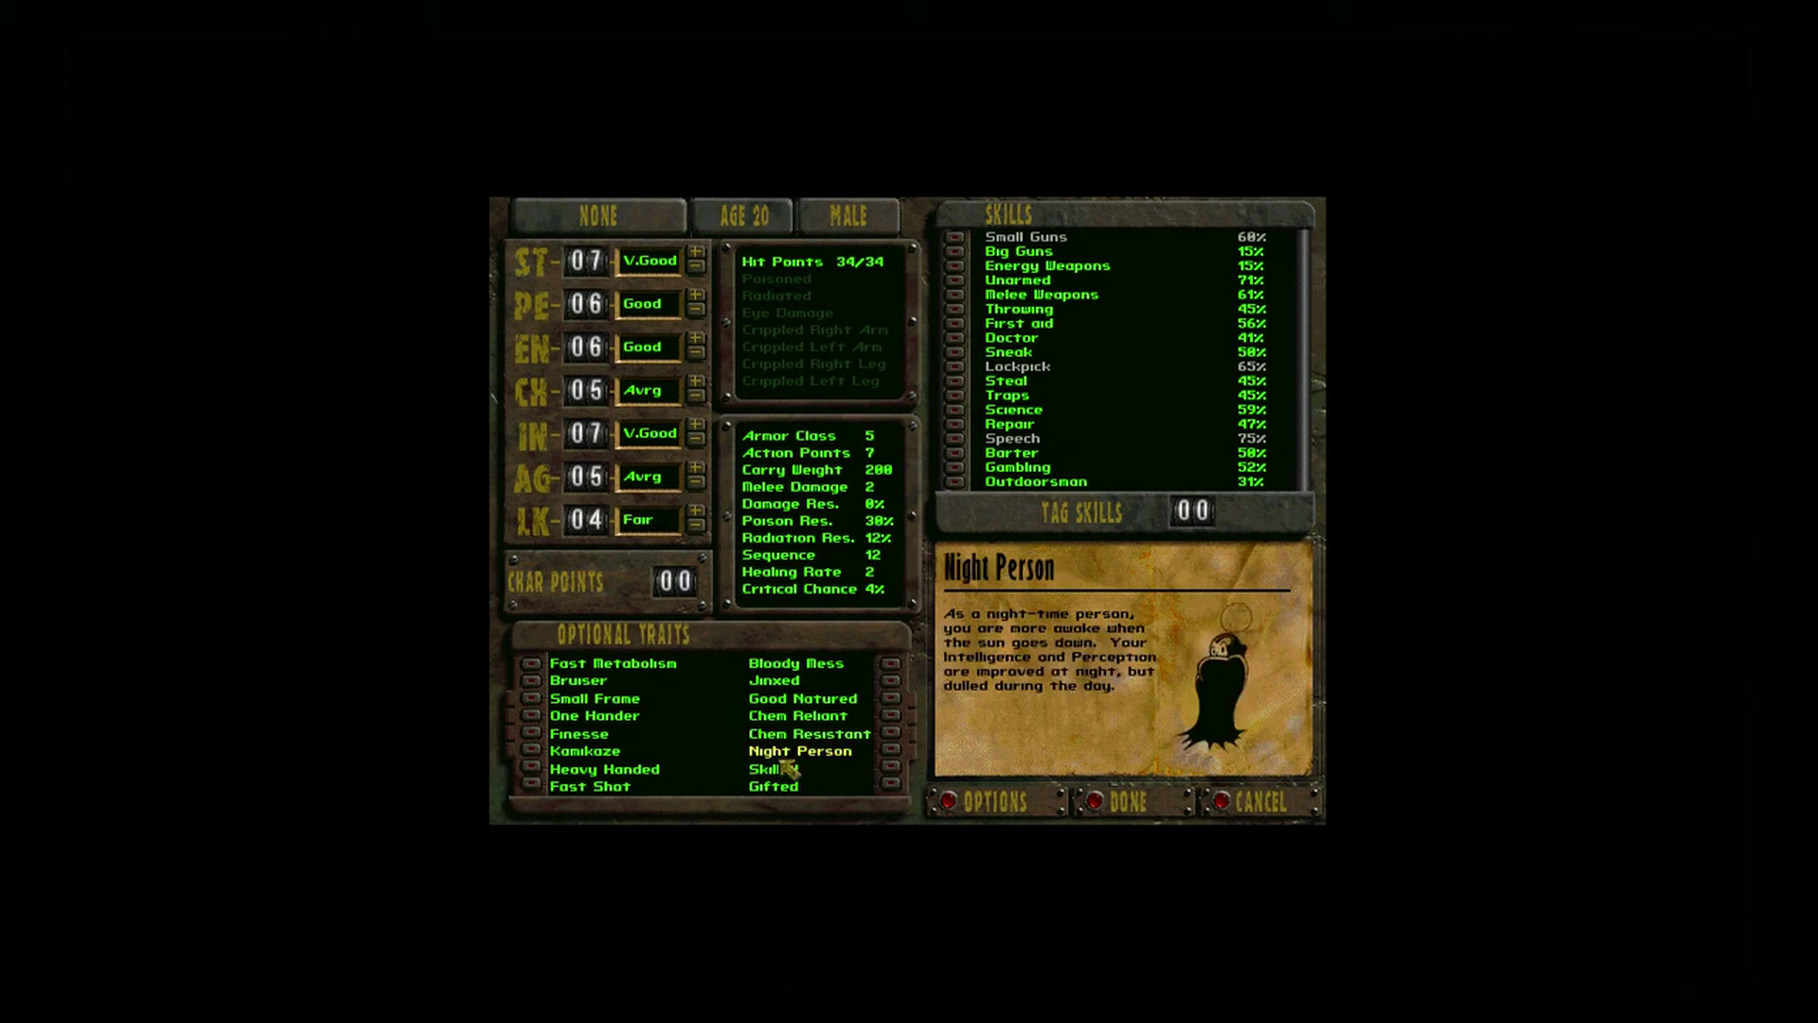
click(779, 770)
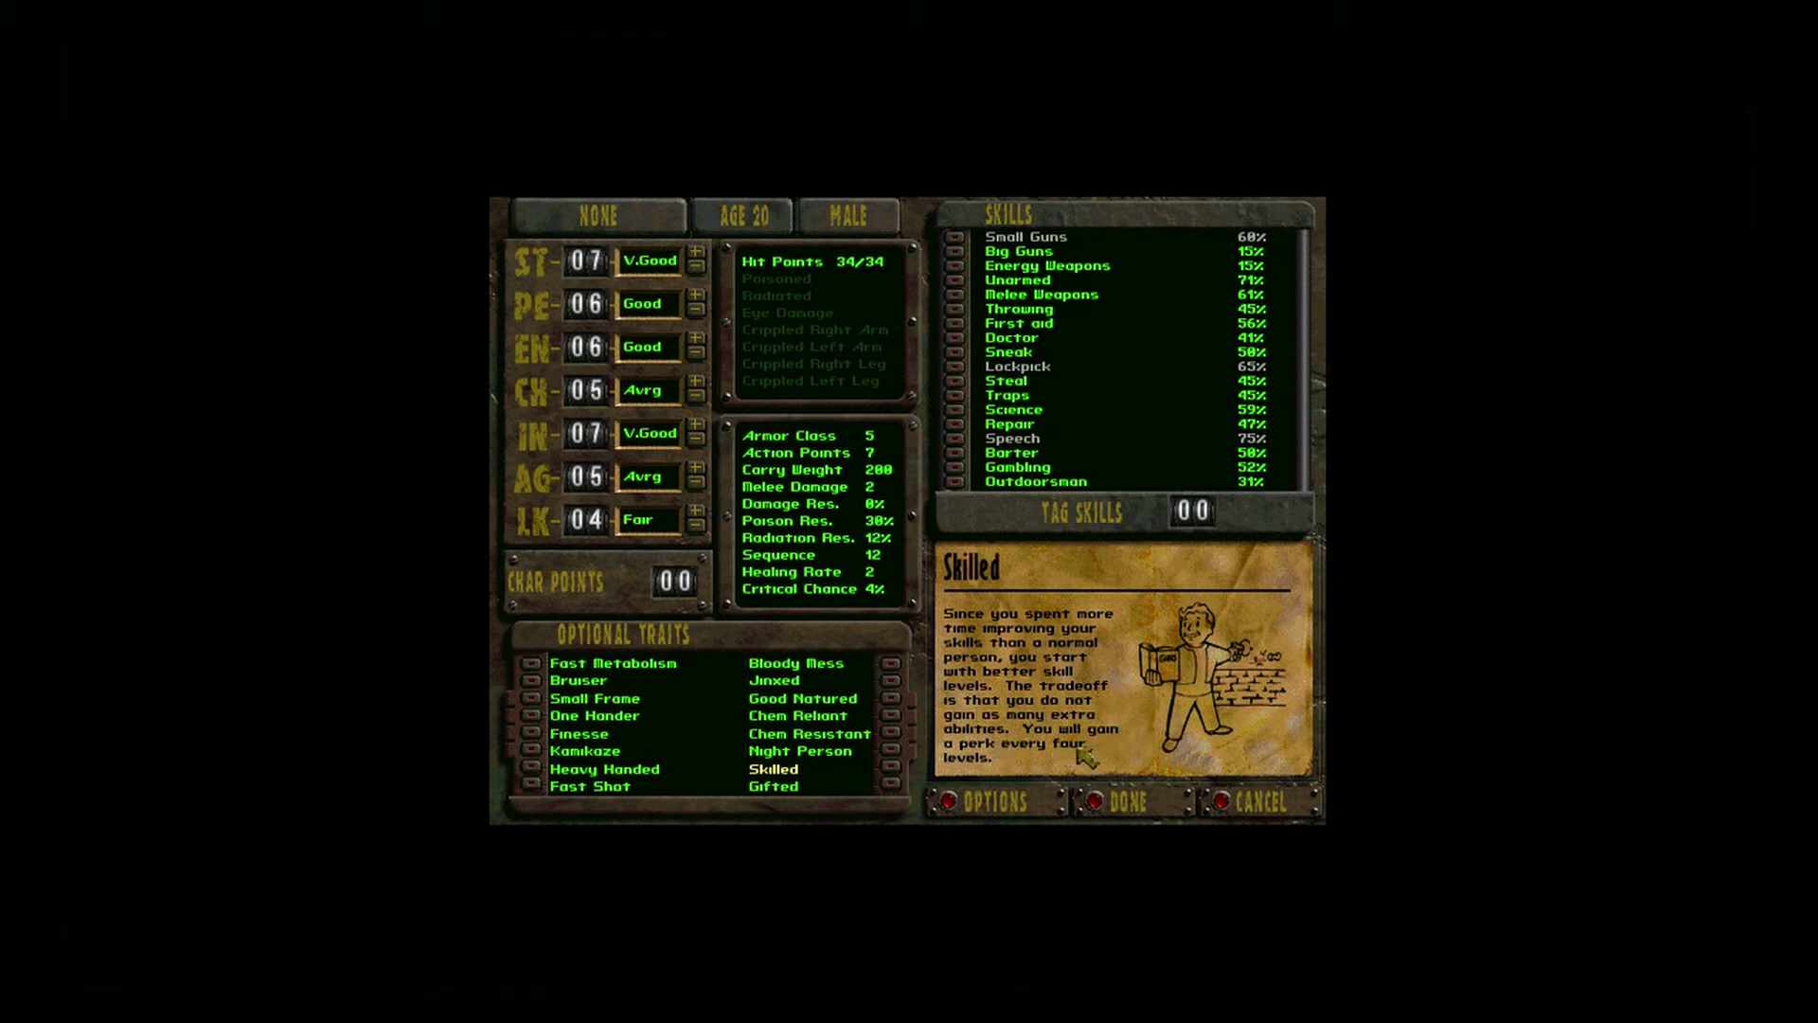
click(797, 786)
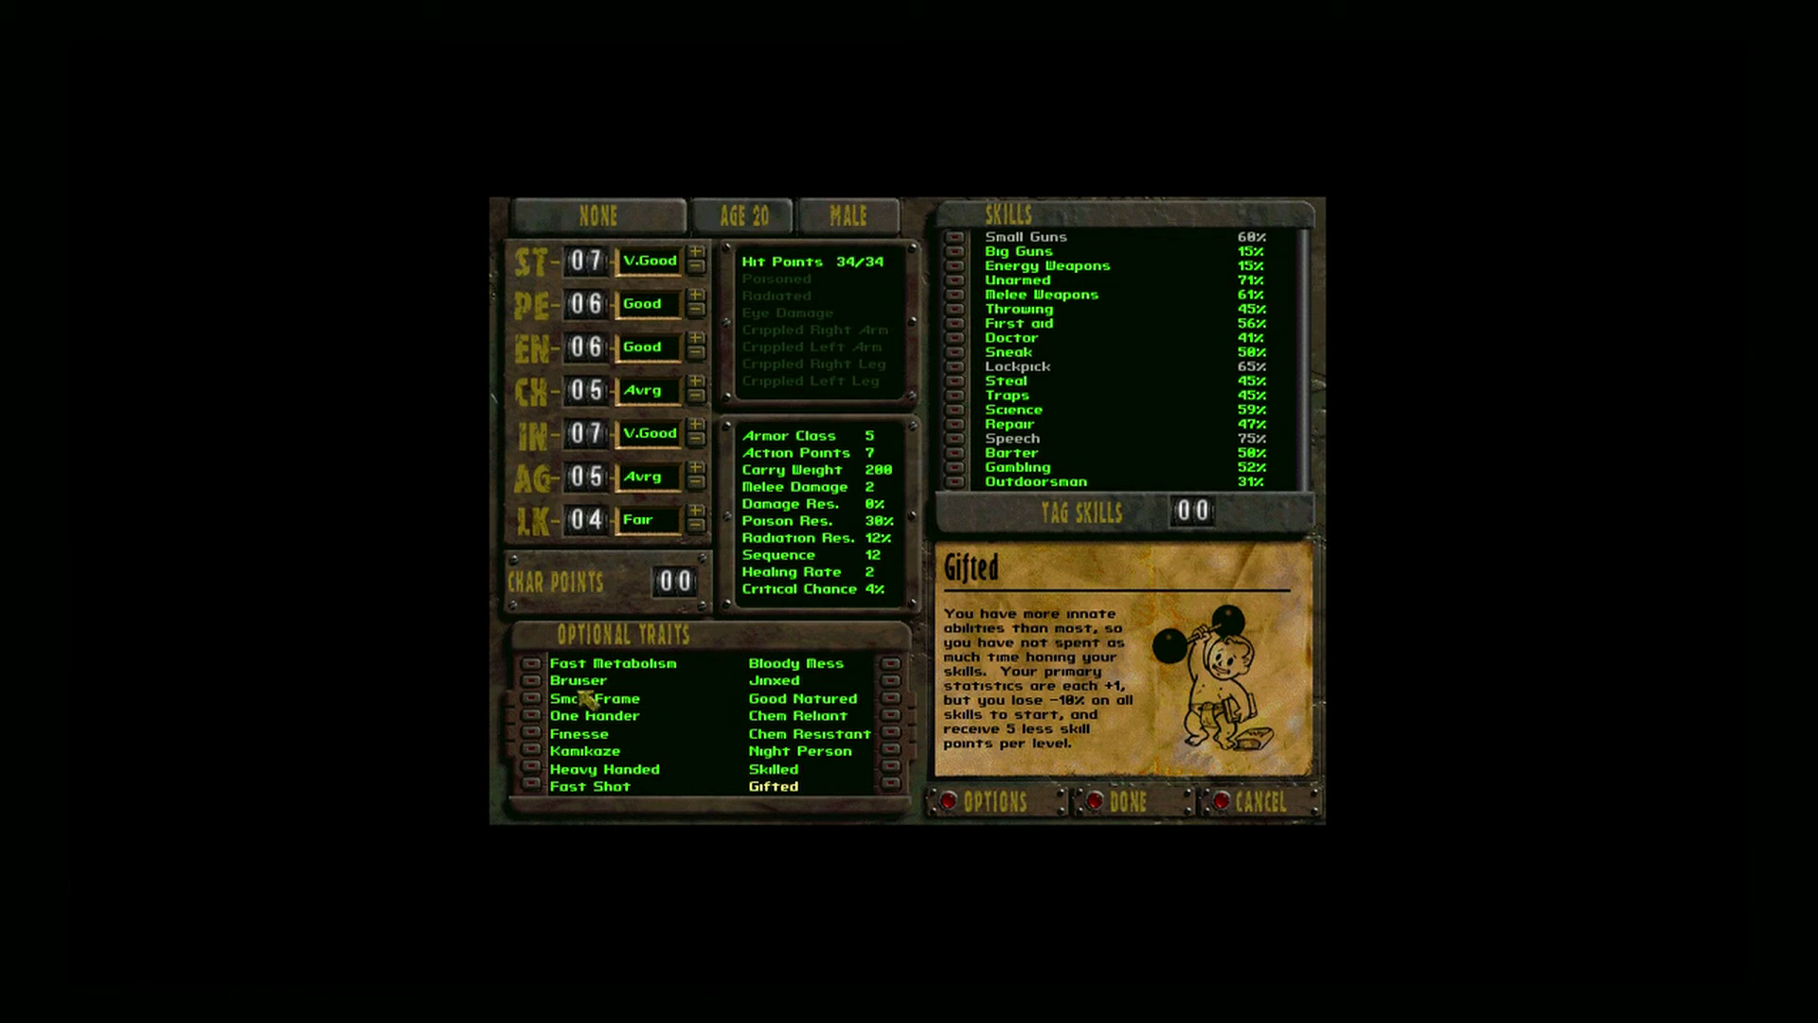
click(585, 737)
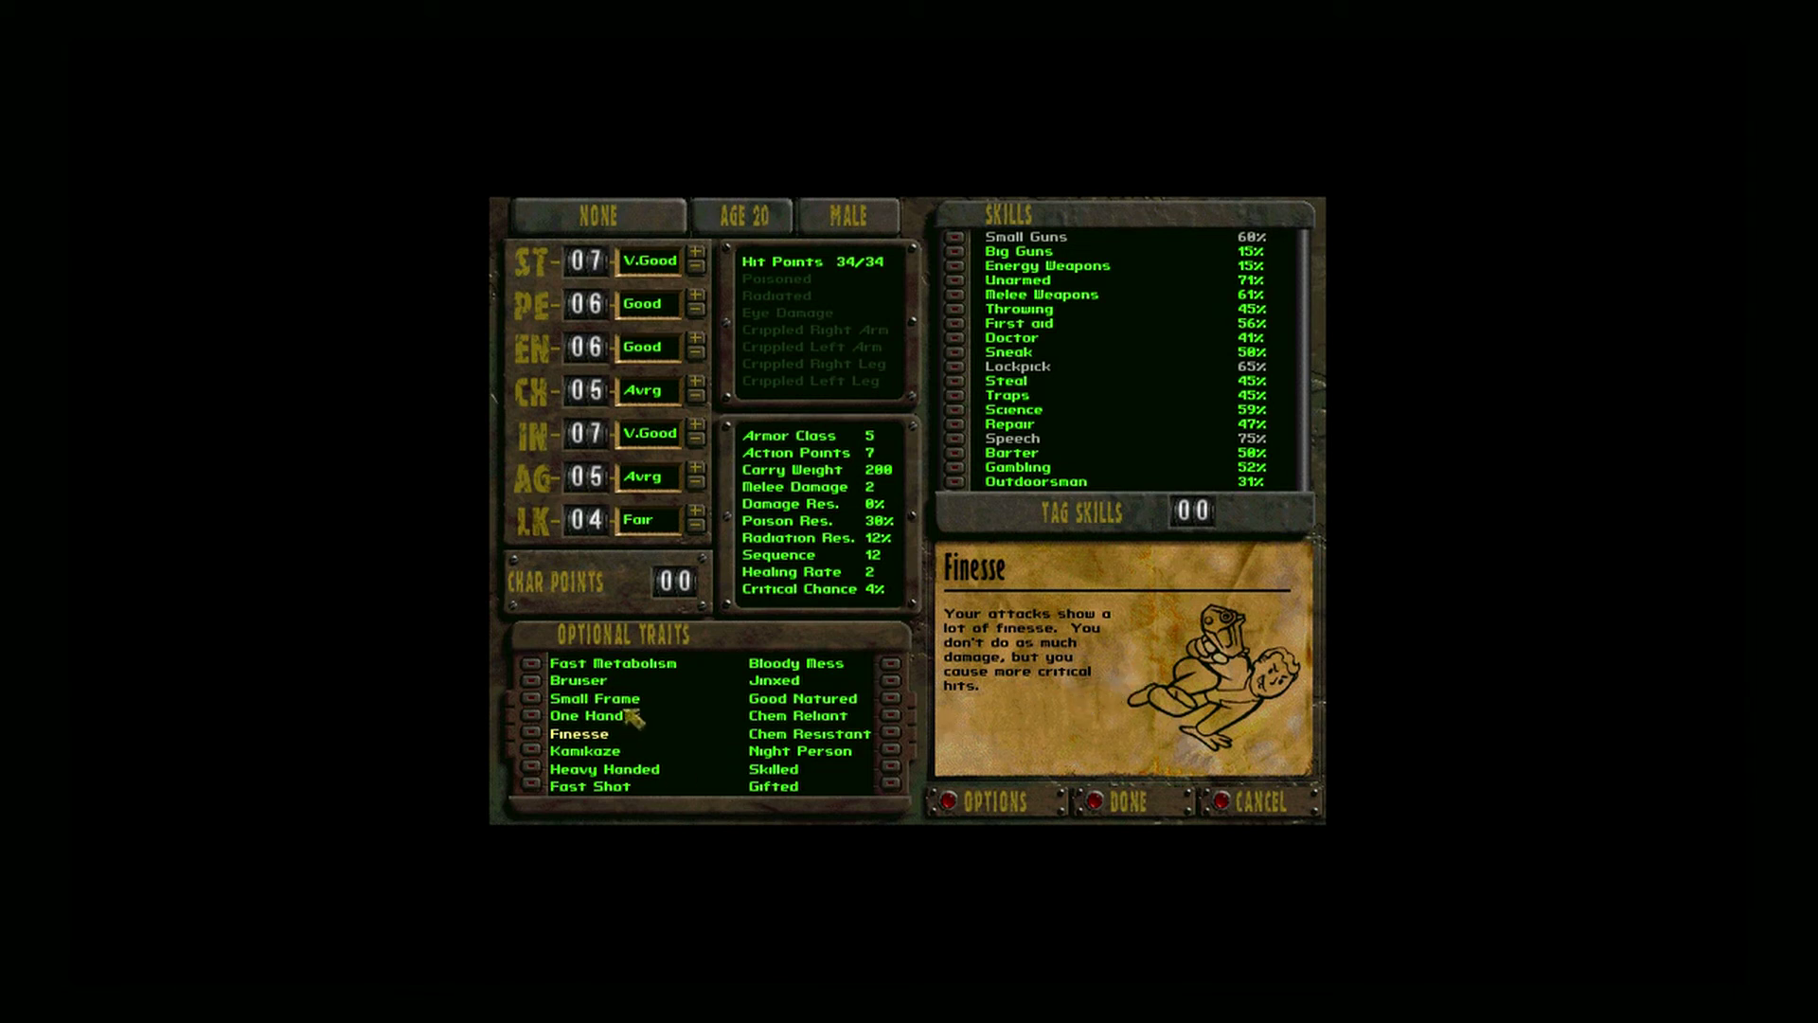
Step: Take the Finesse trait, then read the Kamikaze and Bruiser descriptions
click(535, 734)
click(604, 754)
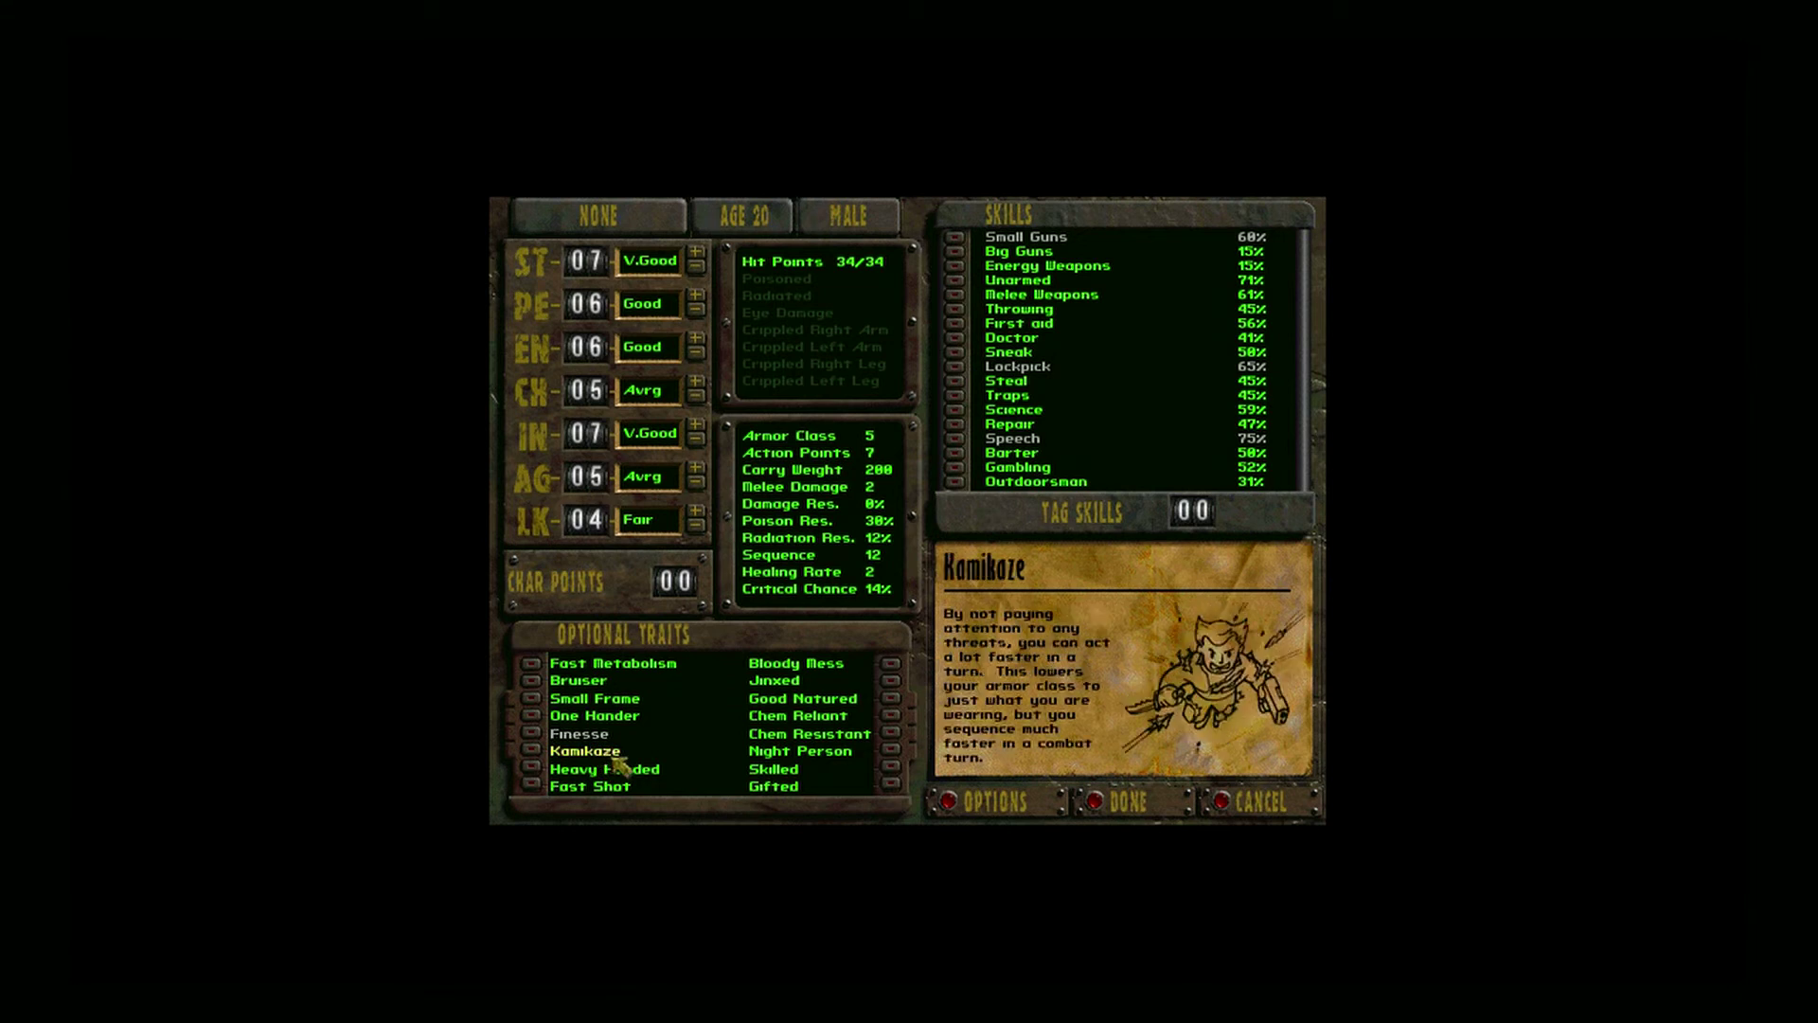
click(597, 685)
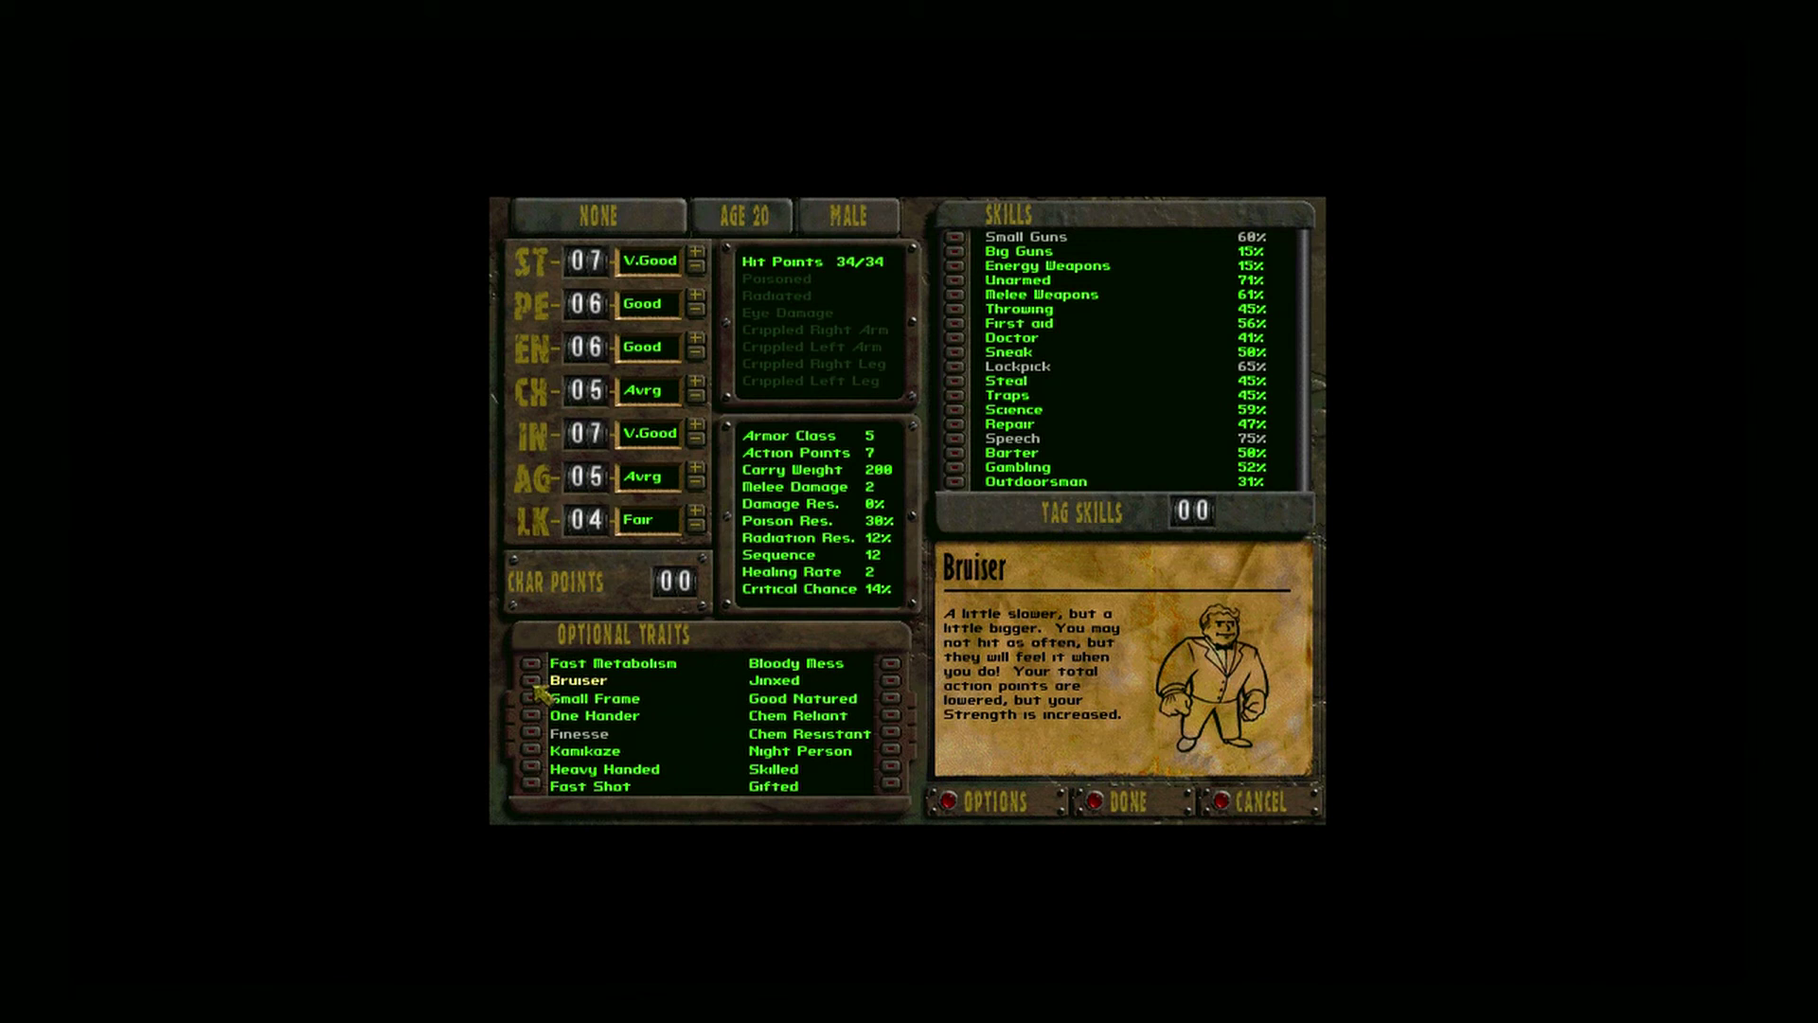
Step: Add Bruiser as the second trait and read the Skilled description
click(531, 680)
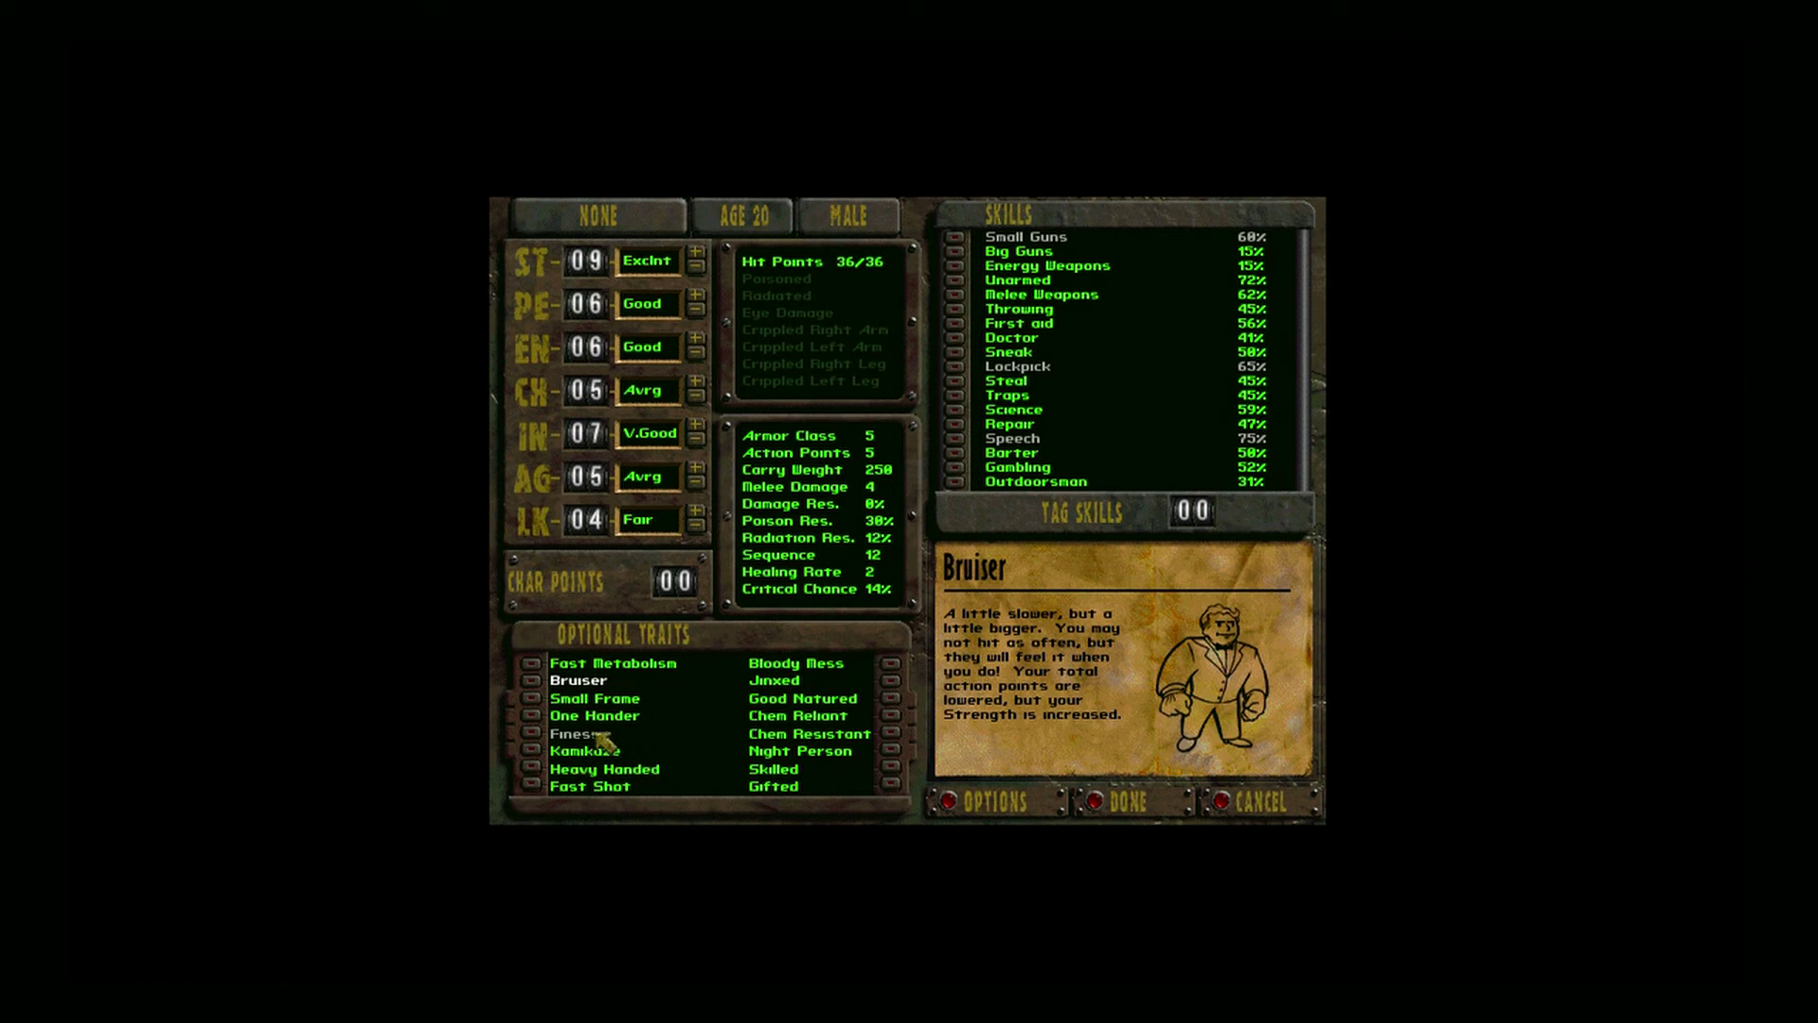
click(784, 777)
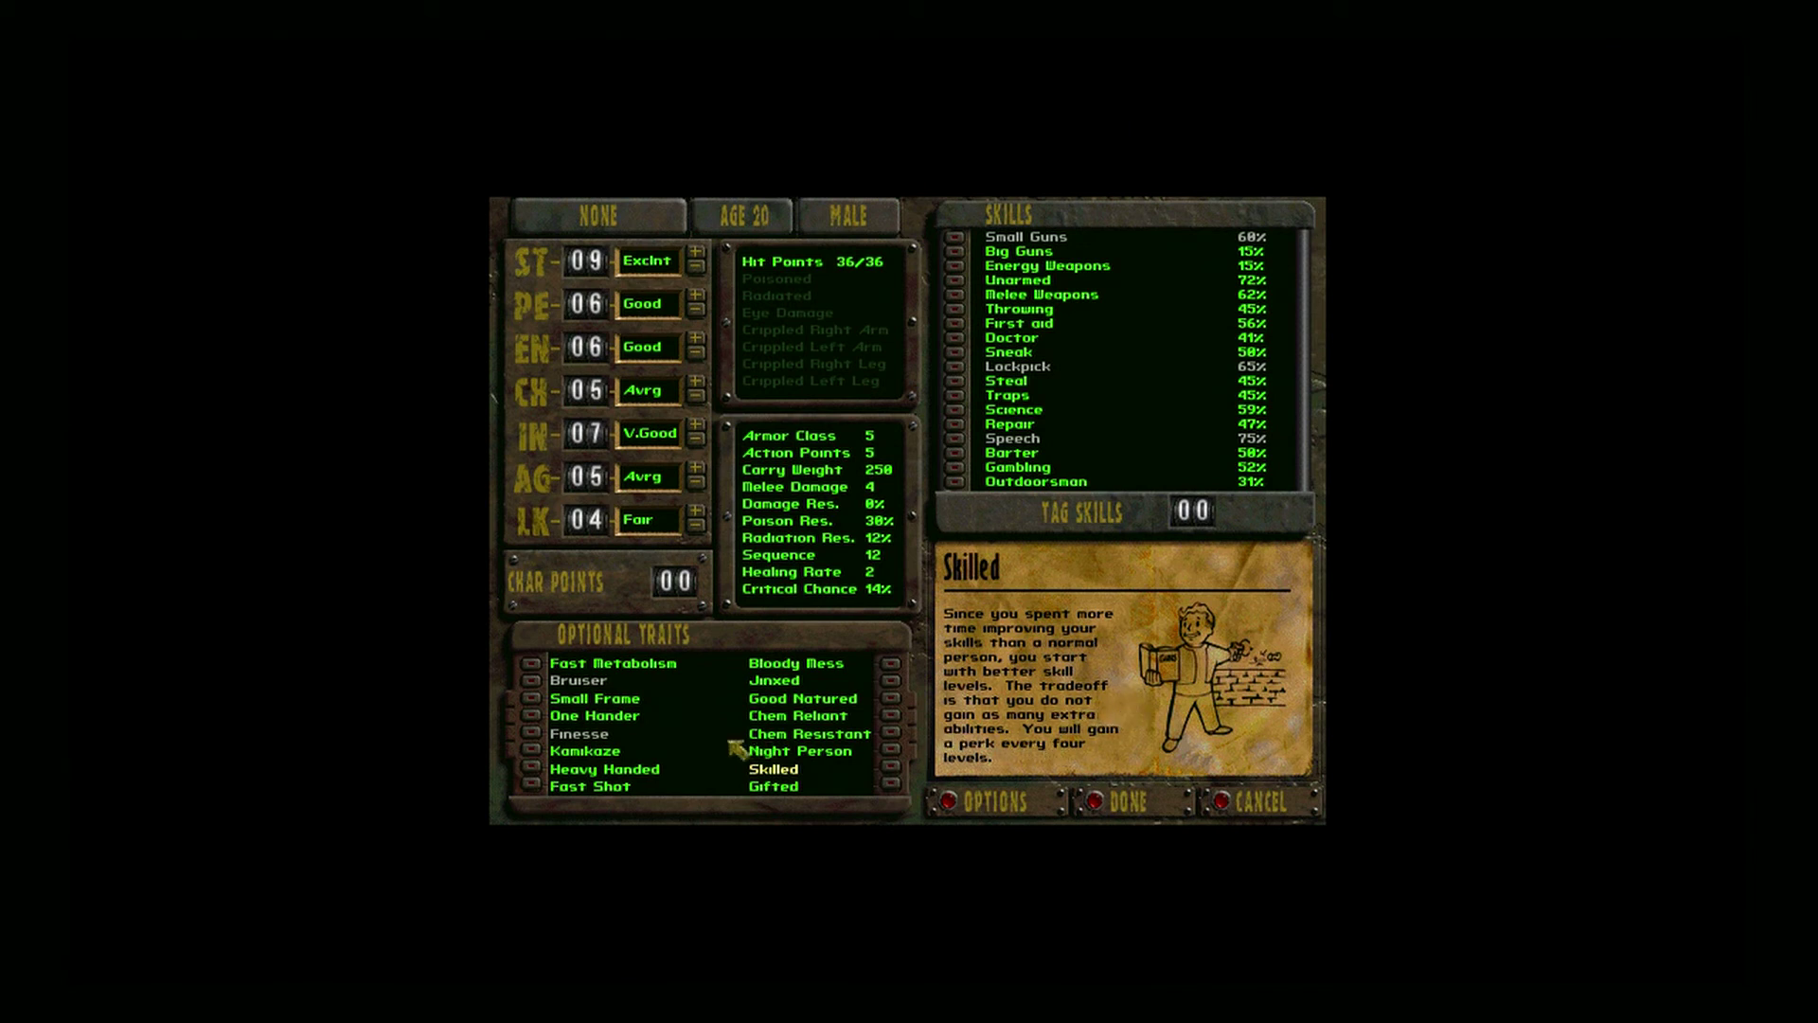
Step: Replace the Bruiser trait with Skilled, then open name entry from the NONE button
click(534, 682)
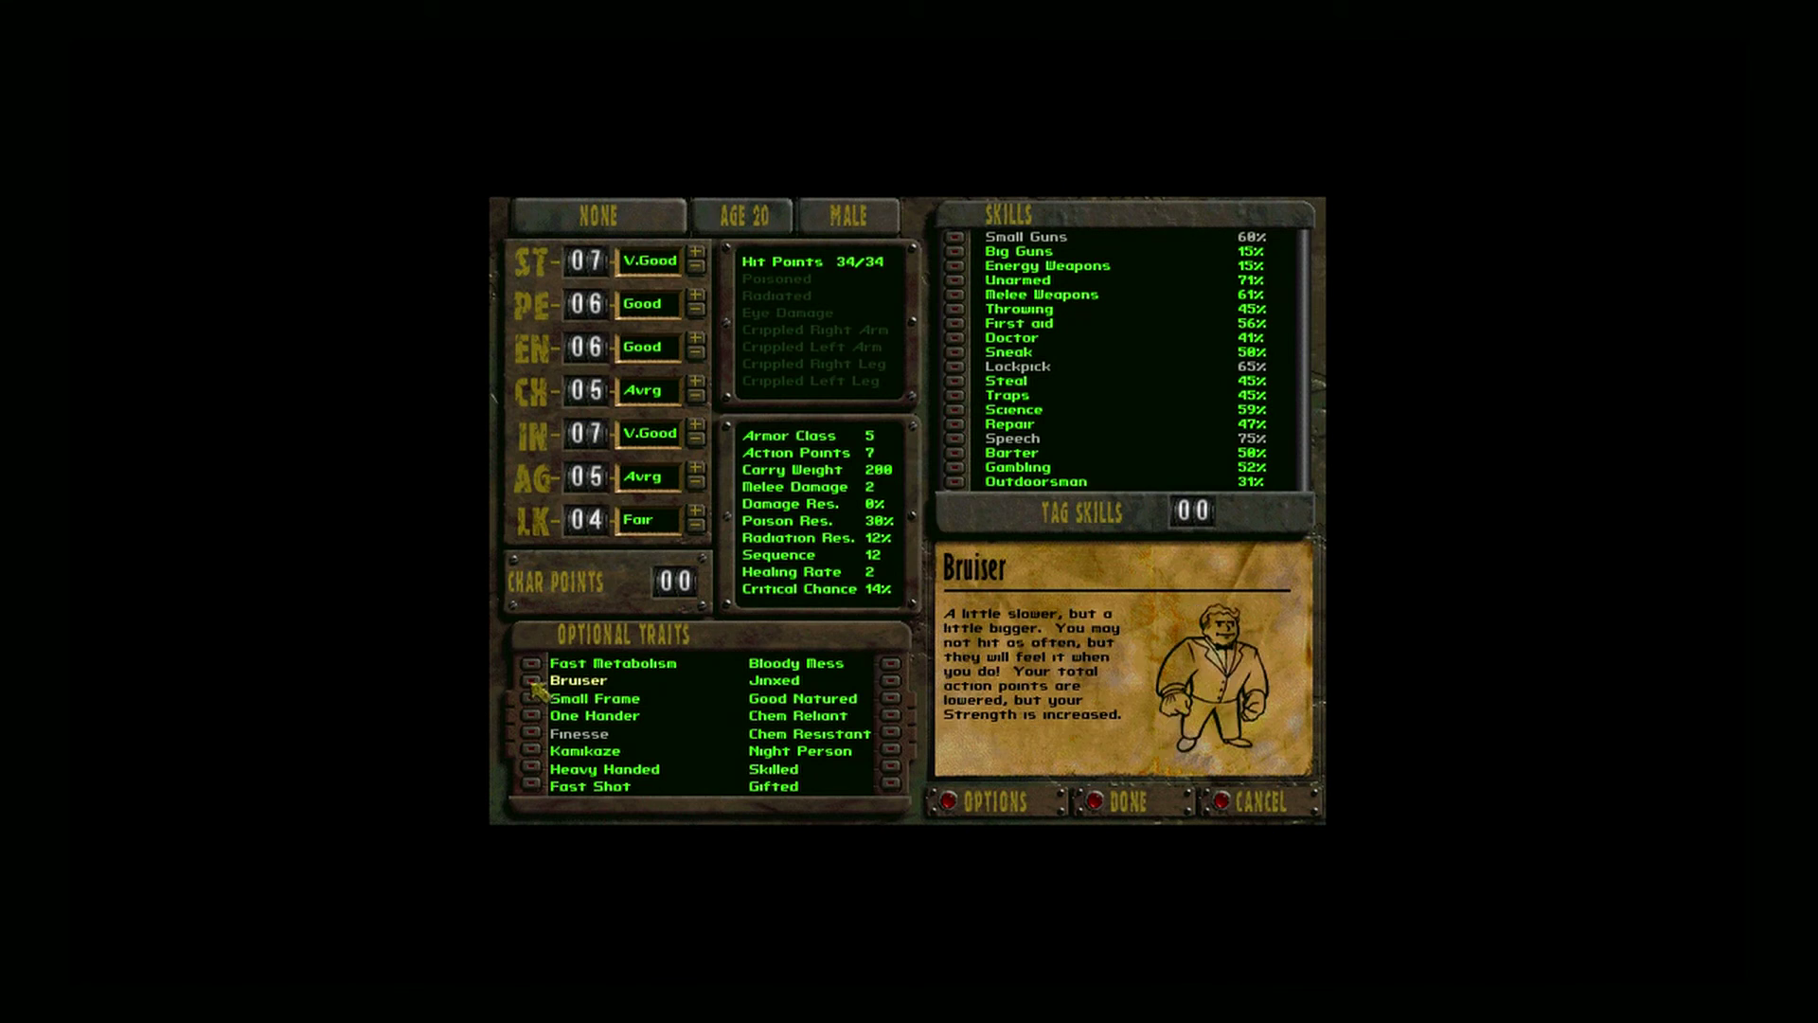
click(776, 770)
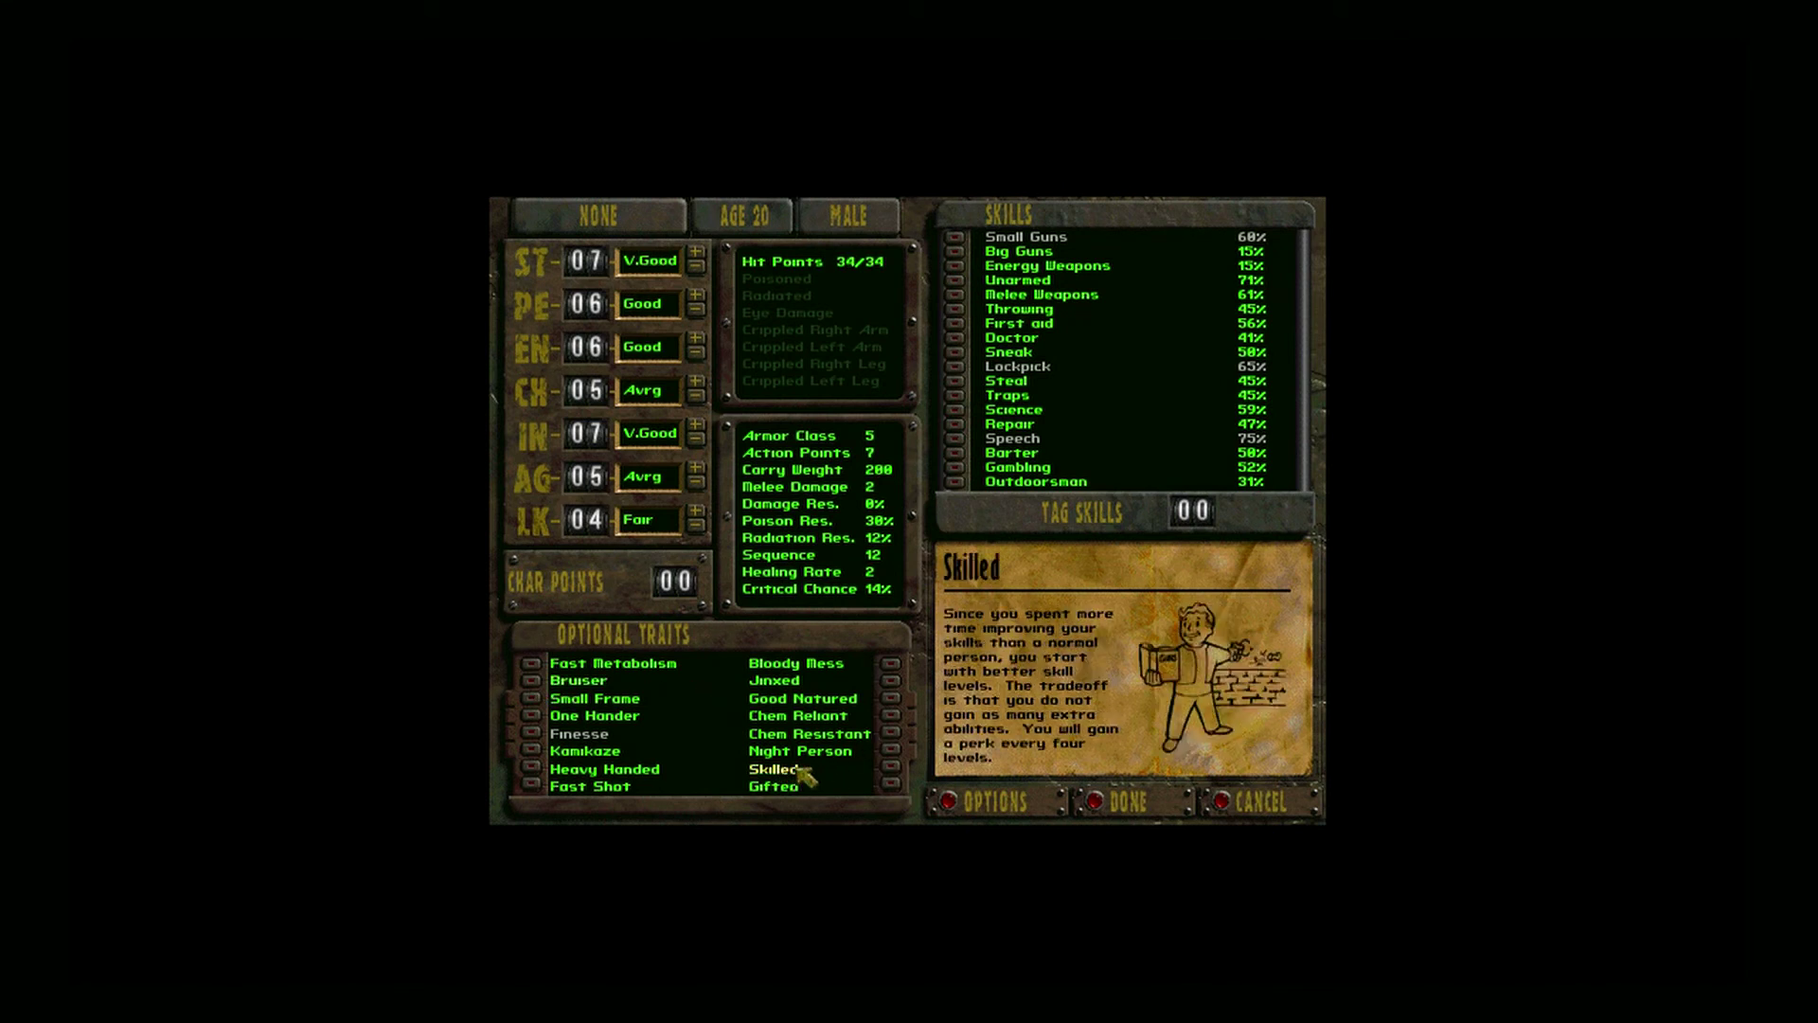
click(892, 771)
click(619, 228)
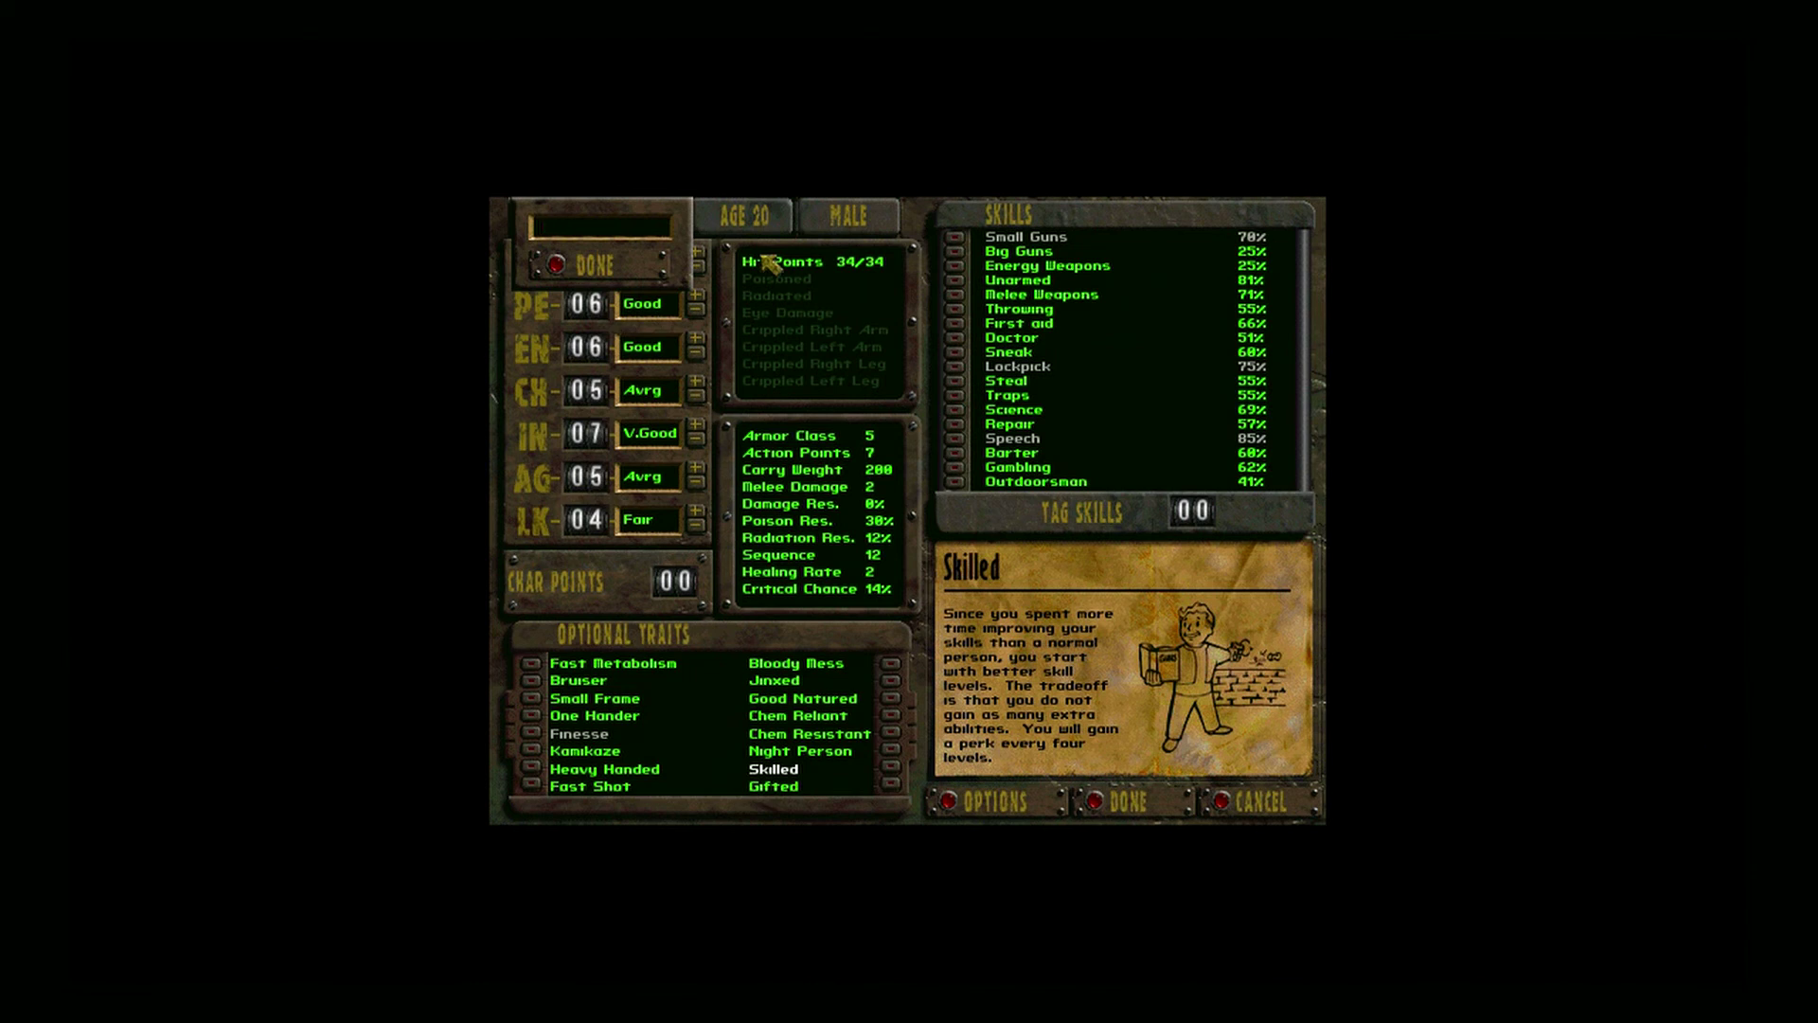
text(Re)
text(nald)
Step: Confirm 'Renald' as the character's name with DONE
click(560, 267)
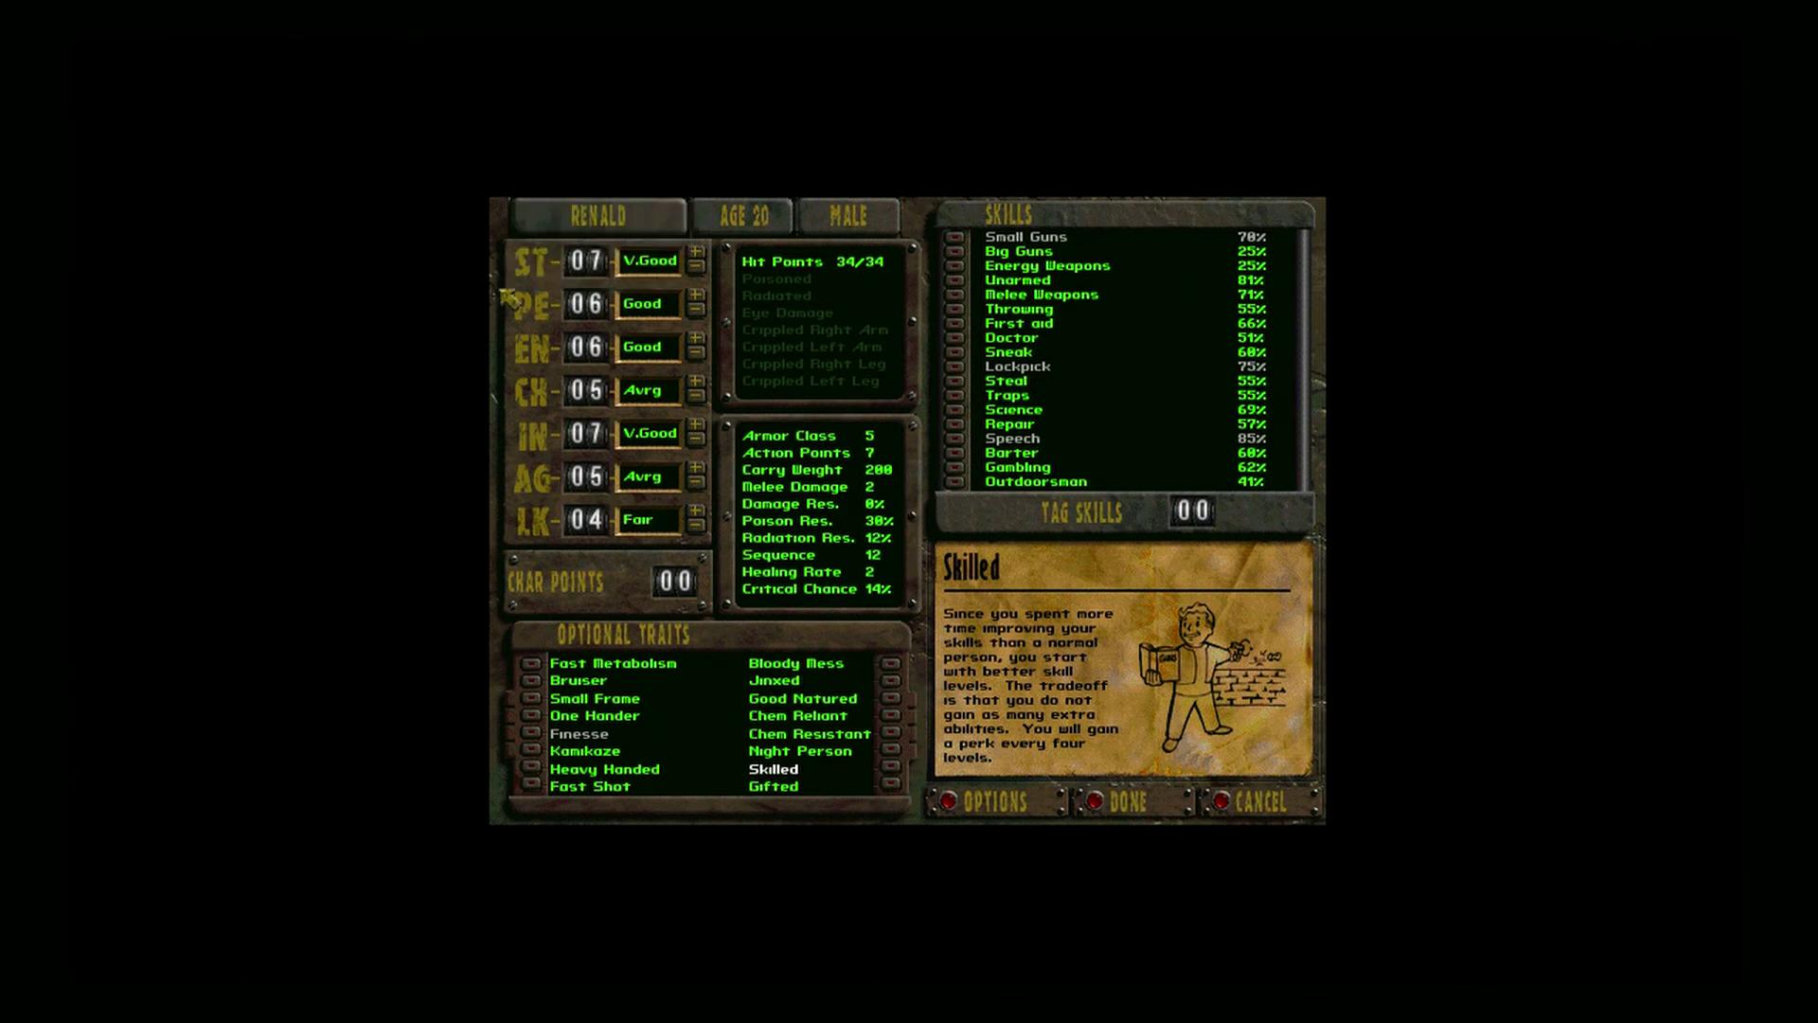